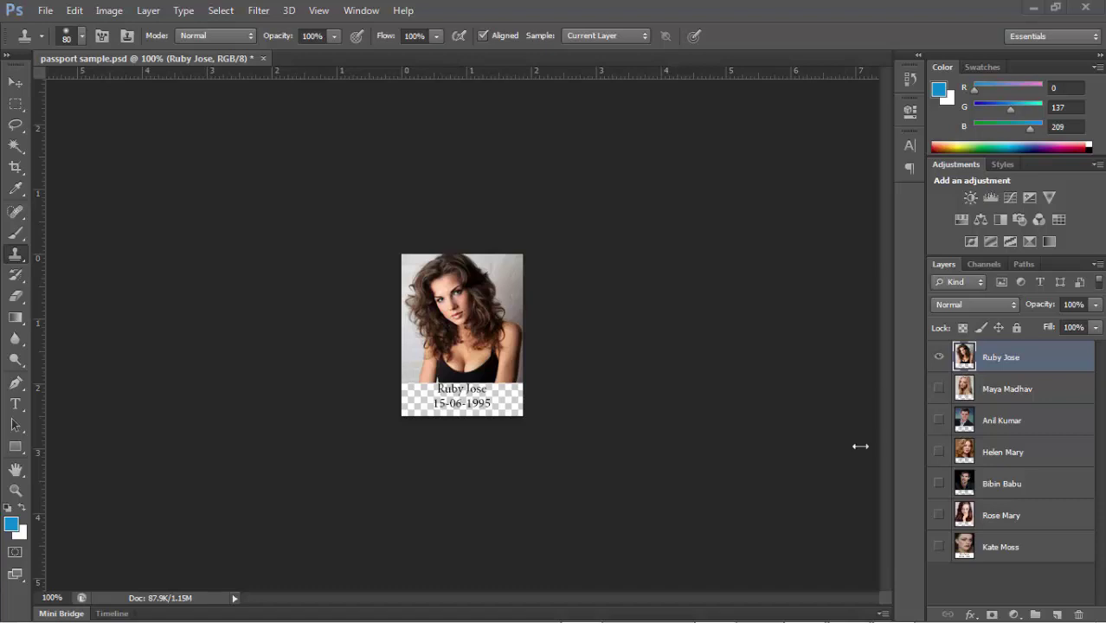
Step: Look through the File menu's scripts and close it without running anything
left_click(45, 10)
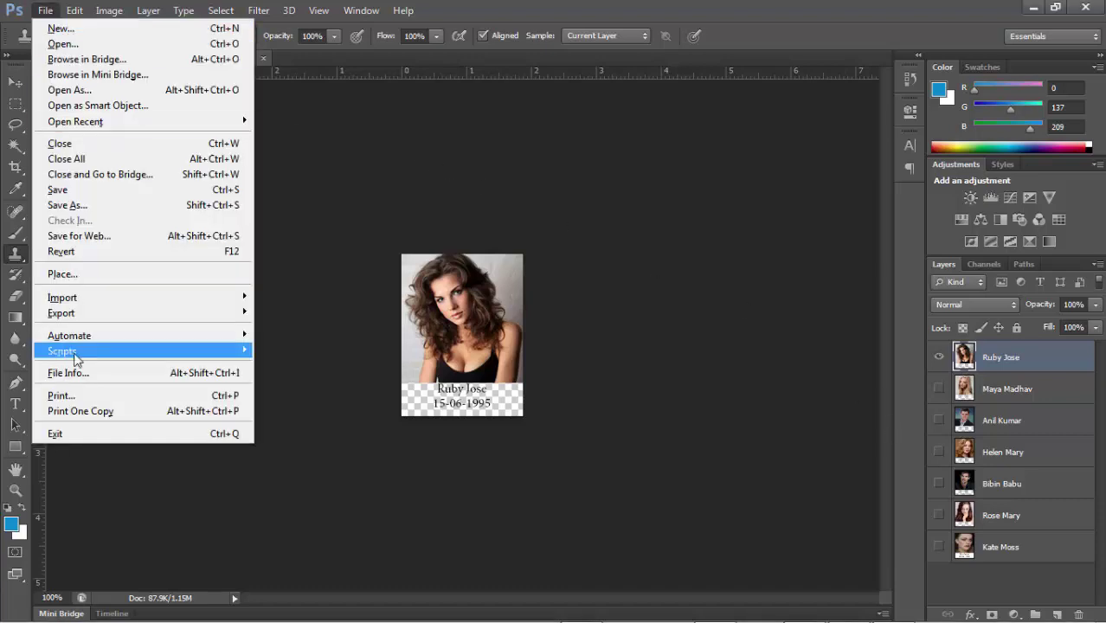
mouse_move(78, 359)
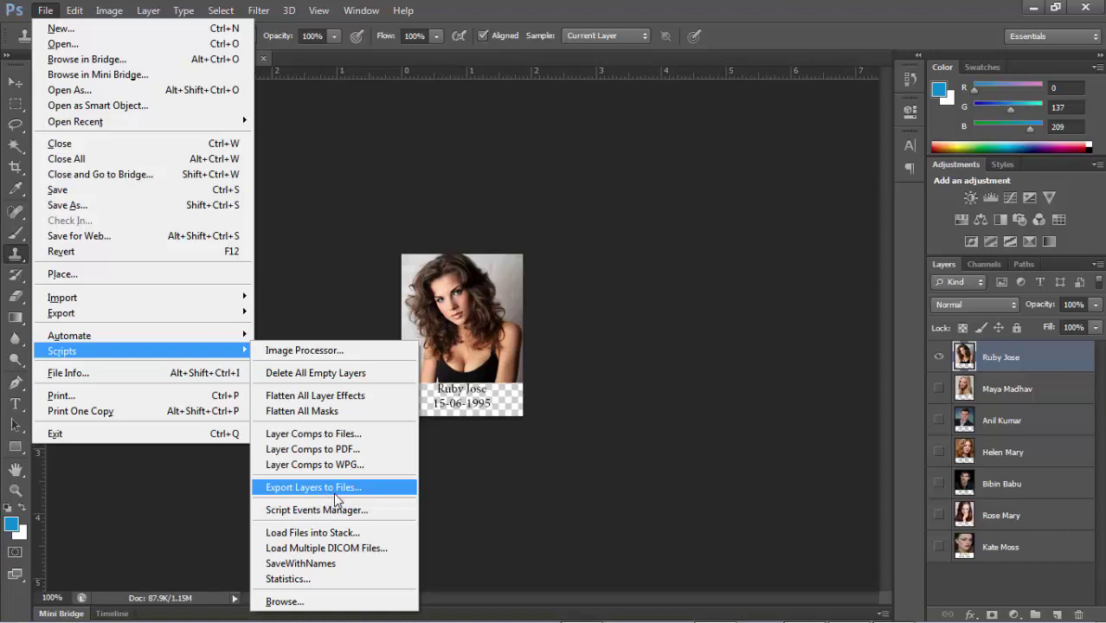
left_click(591, 318)
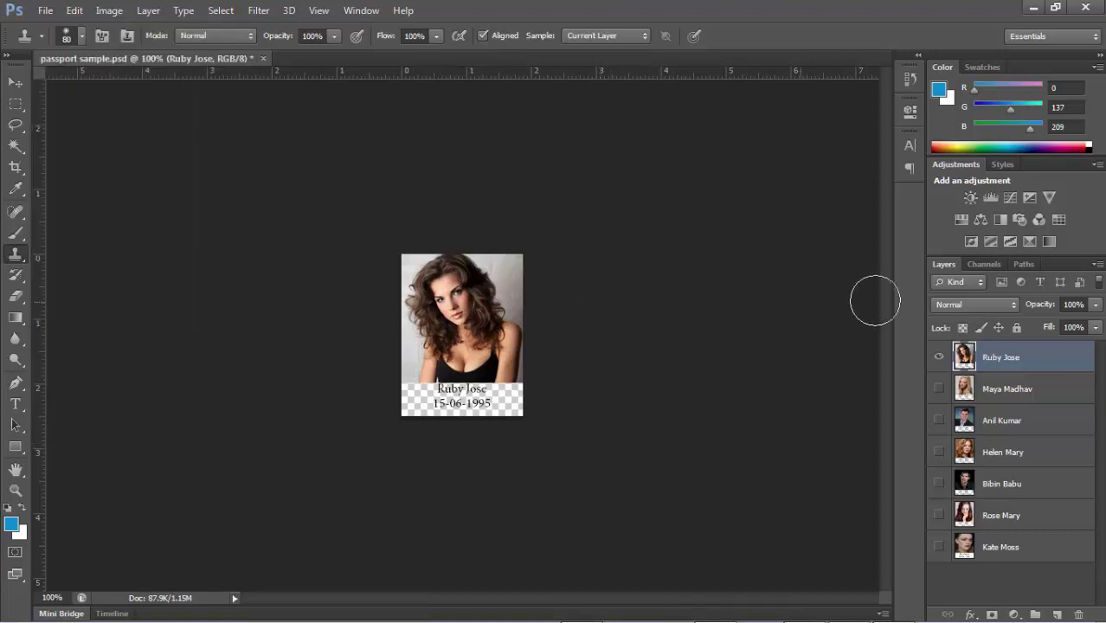
Step: Float and enlarge the Layers panel to list all seven layers, leaving only the top layer visible
left_click_drag(946, 265, 725, 107)
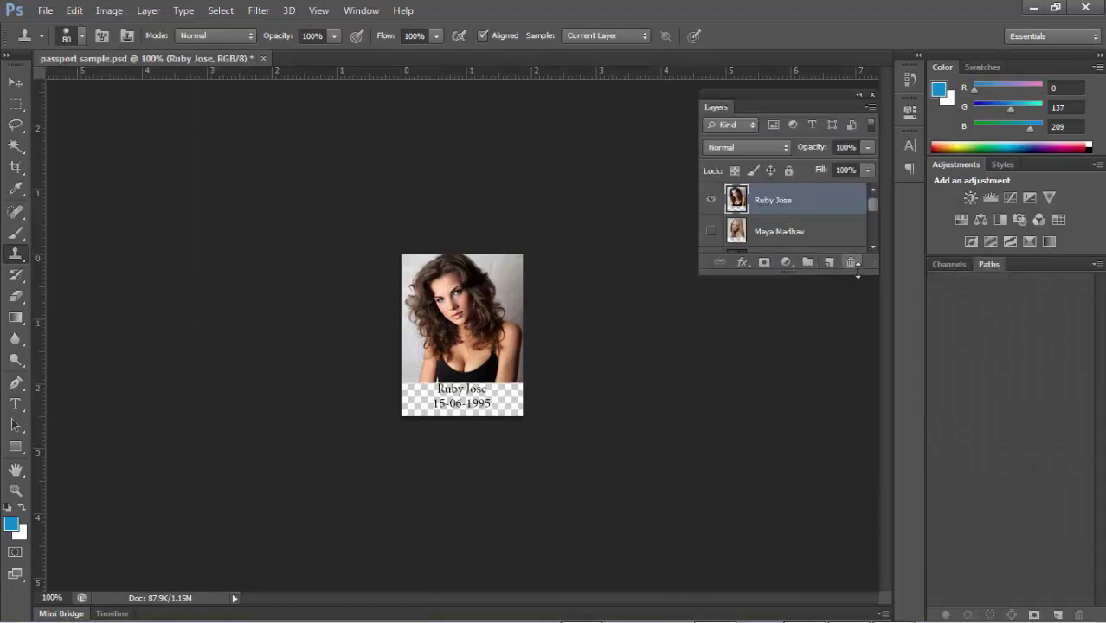
left_click_drag(857, 264, 925, 571)
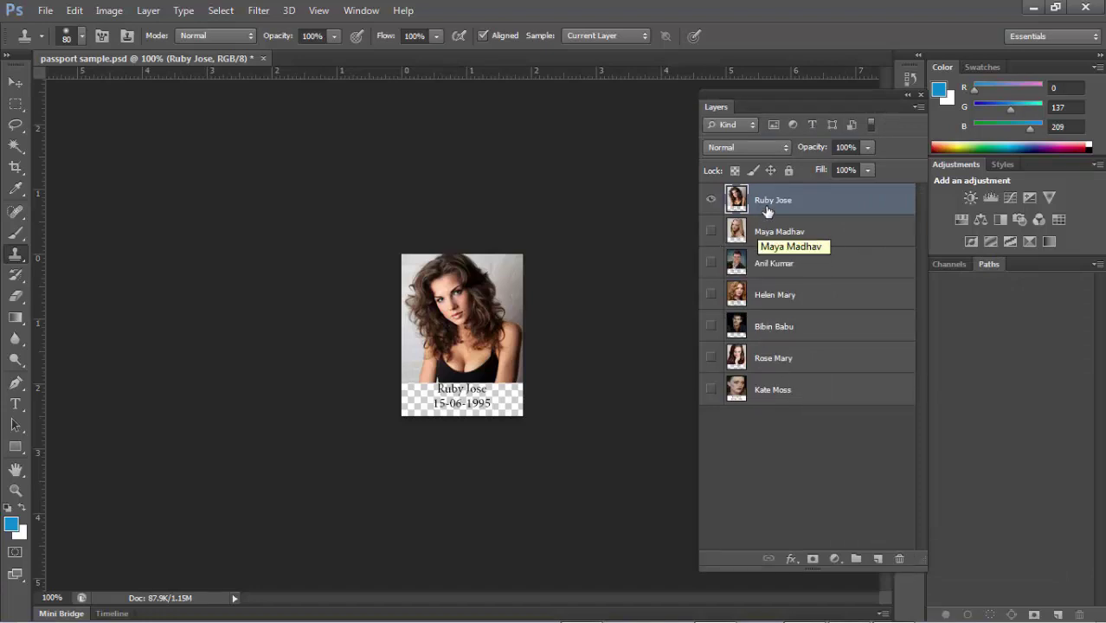
left_click_drag(711, 231, 714, 391)
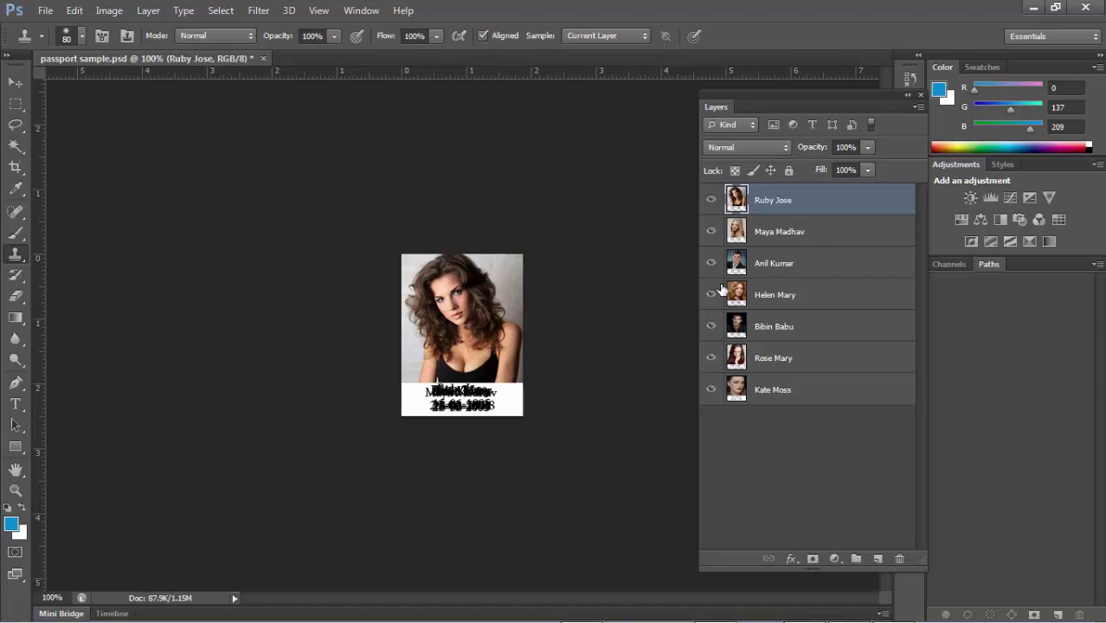
left_click_drag(711, 231, 712, 390)
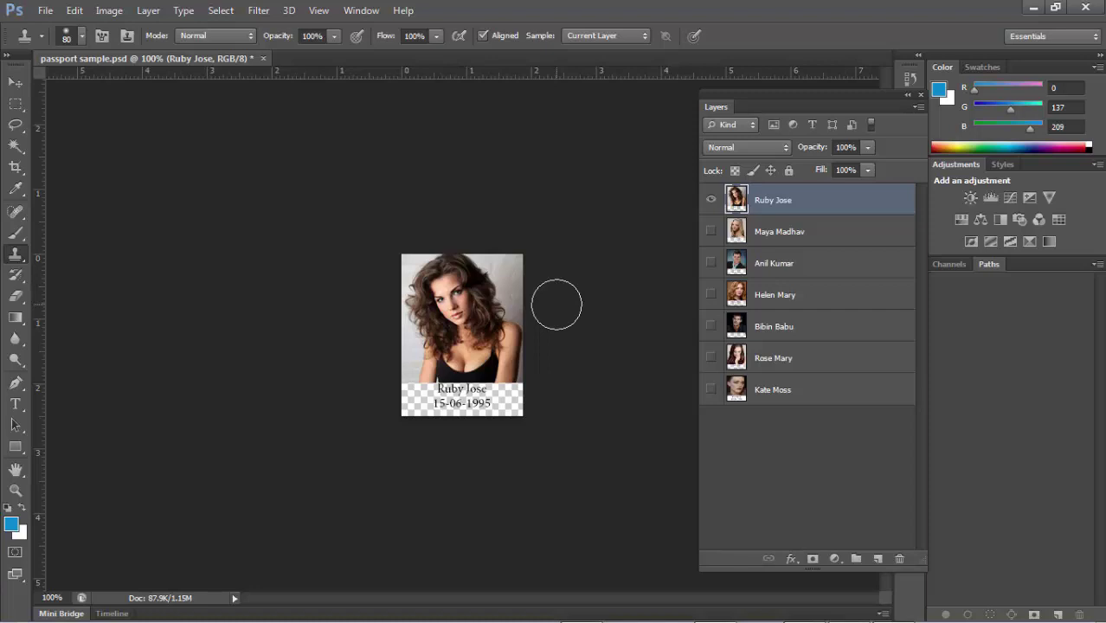
key("ctrl+alt+i")
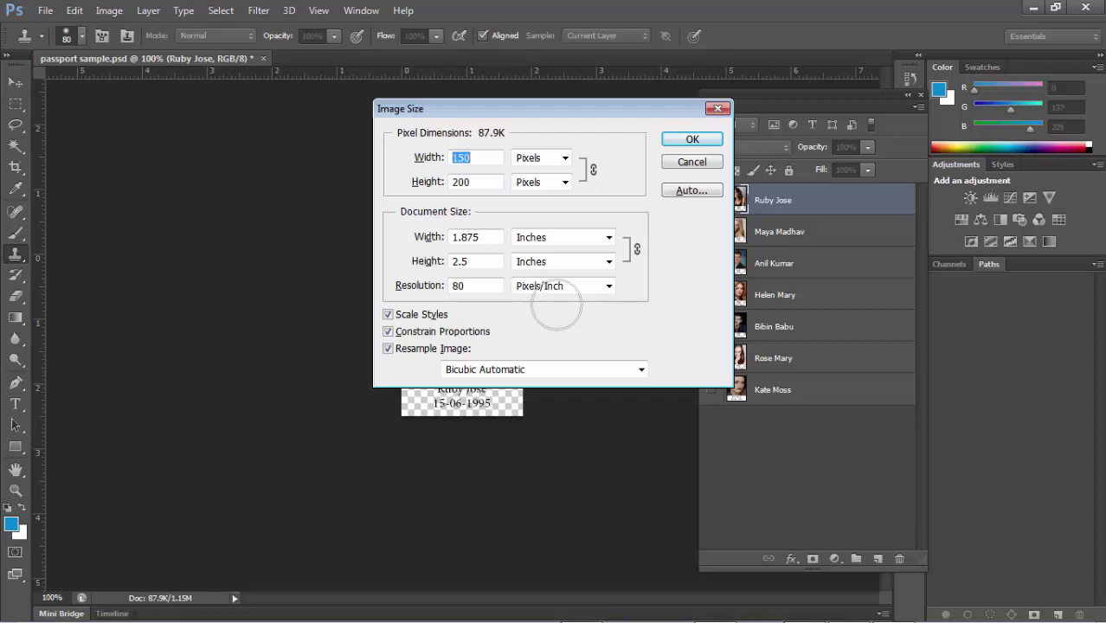
key("Escape")
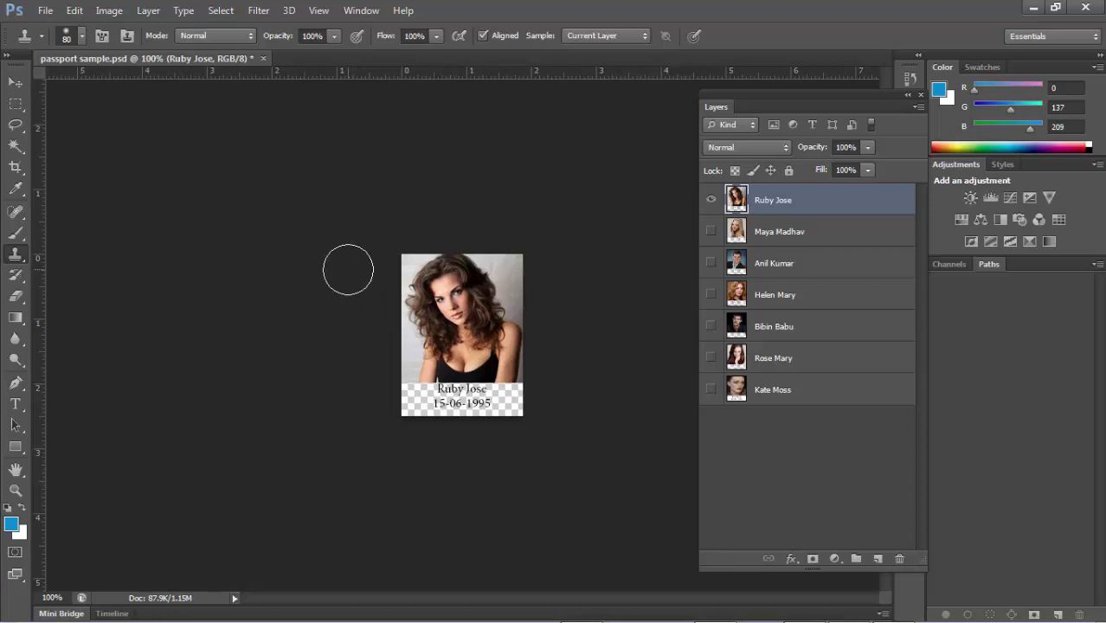
Step: Select the Move tool and run File > Scripts > Export Layers to Files
left_click(16, 83)
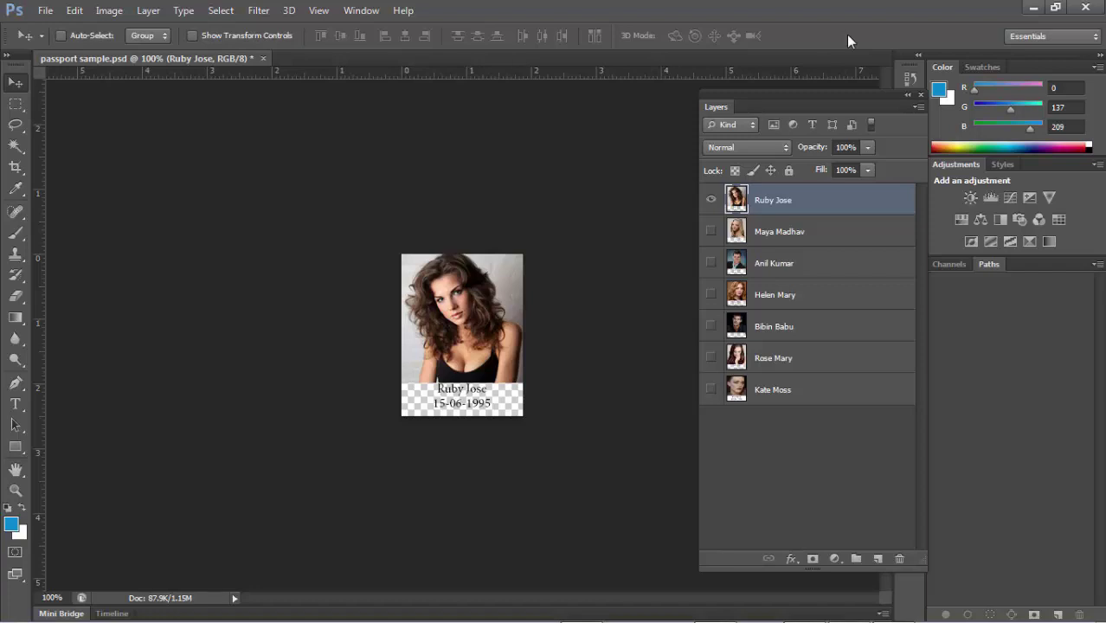
left_click(45, 11)
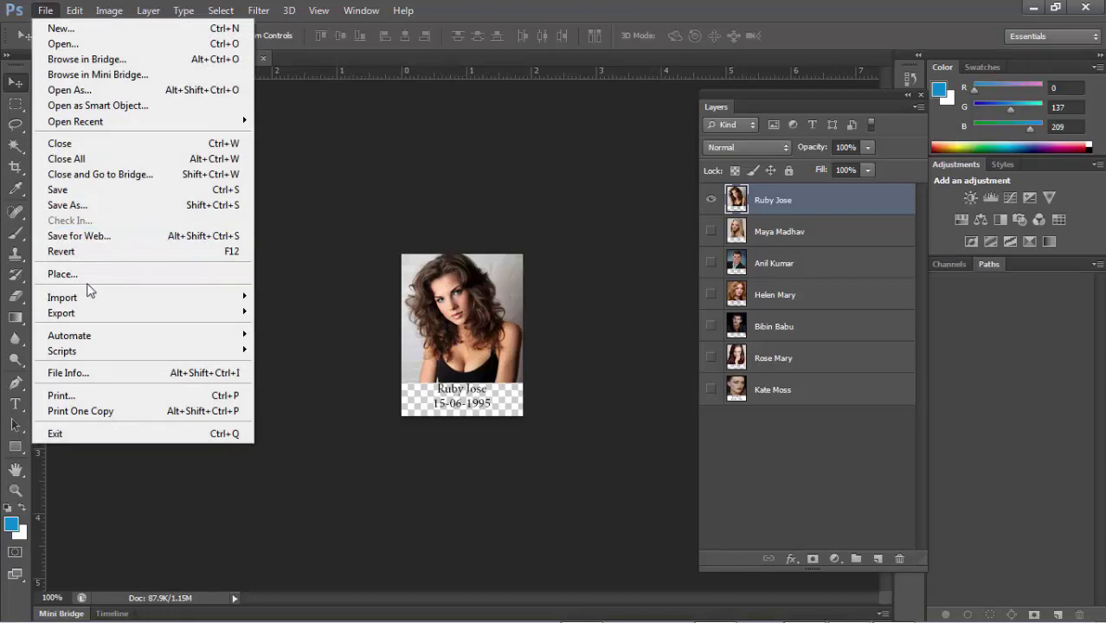
mouse_move(128, 355)
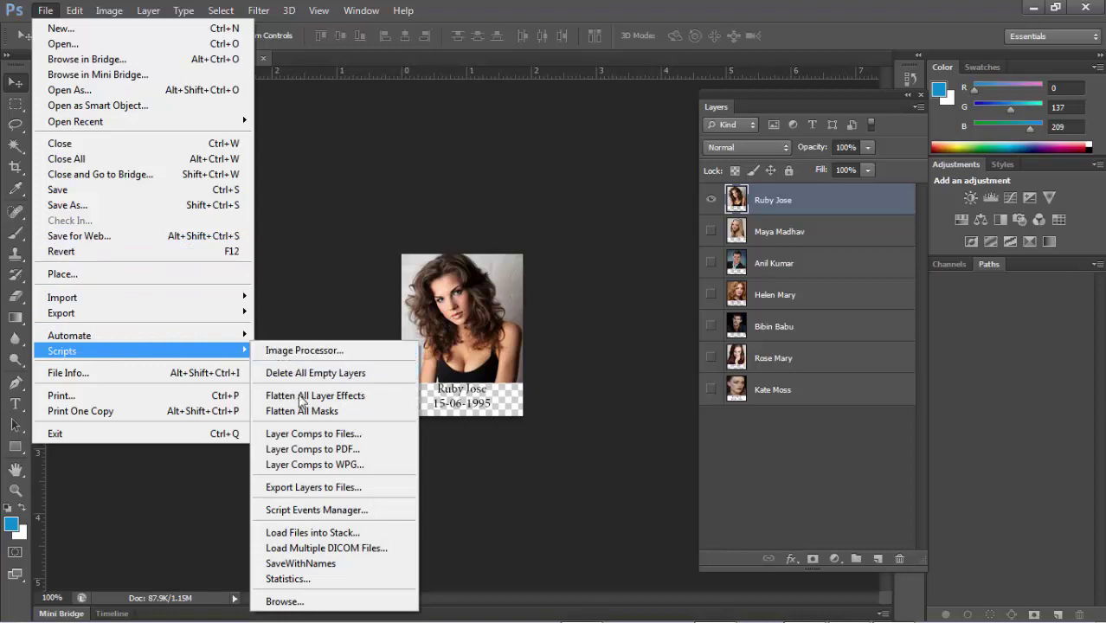
left_click(299, 489)
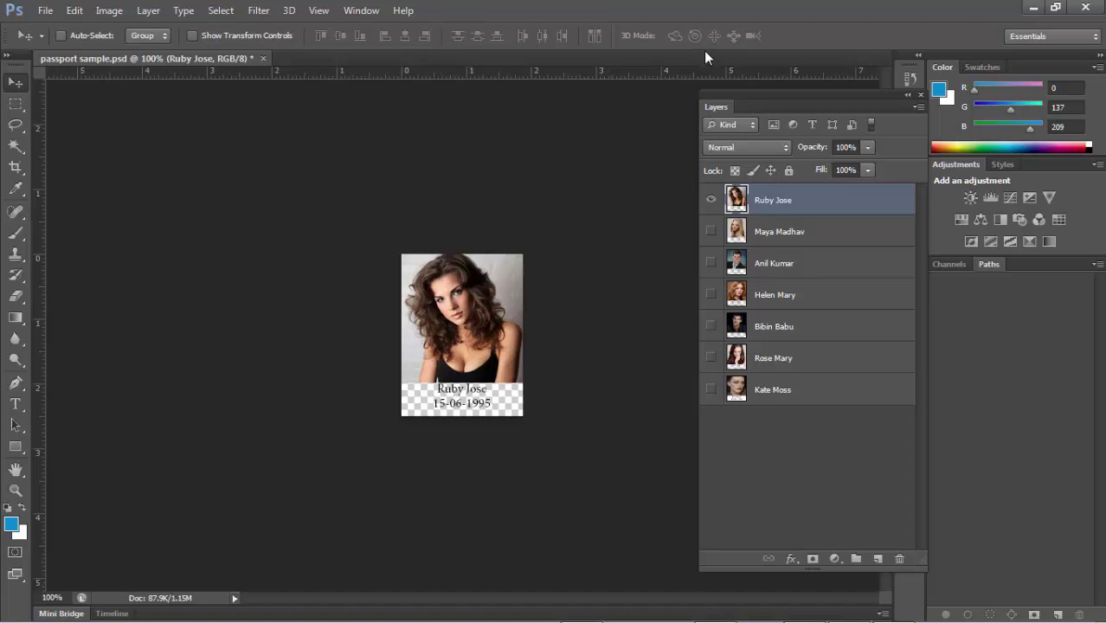
Step: Minimize Photoshop and browse to C:\Program Files\Adobe\Adobe Photoshop CS6 (64 Bit)\Presets\Scripts
left_click(1034, 10)
double_click(28, 19)
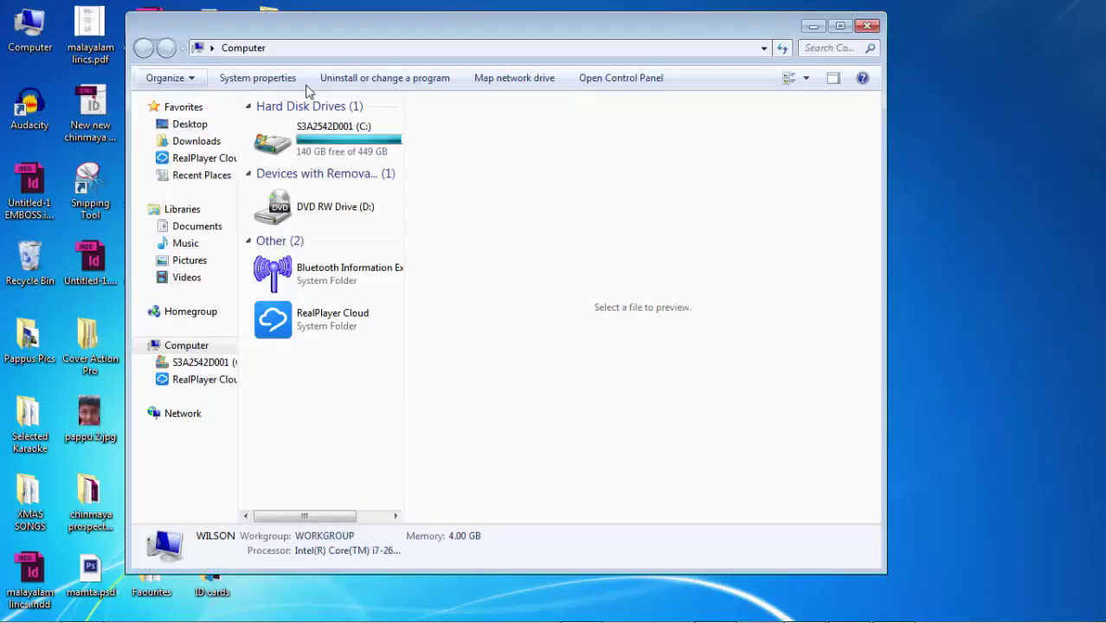
double_click(314, 144)
left_click(303, 259)
double_click(303, 260)
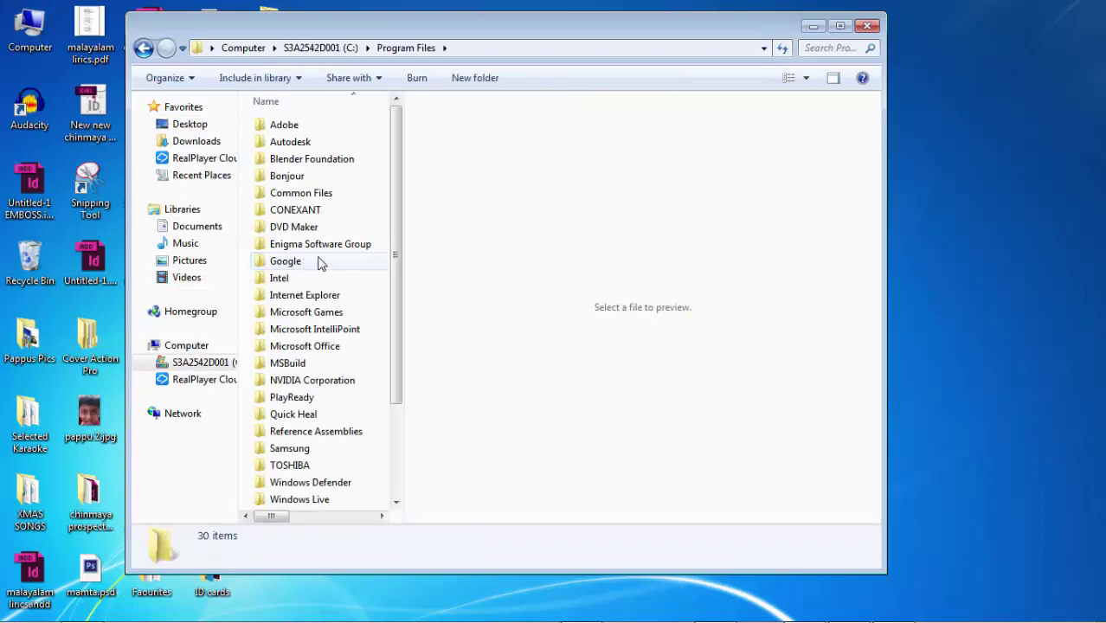
double_click(298, 125)
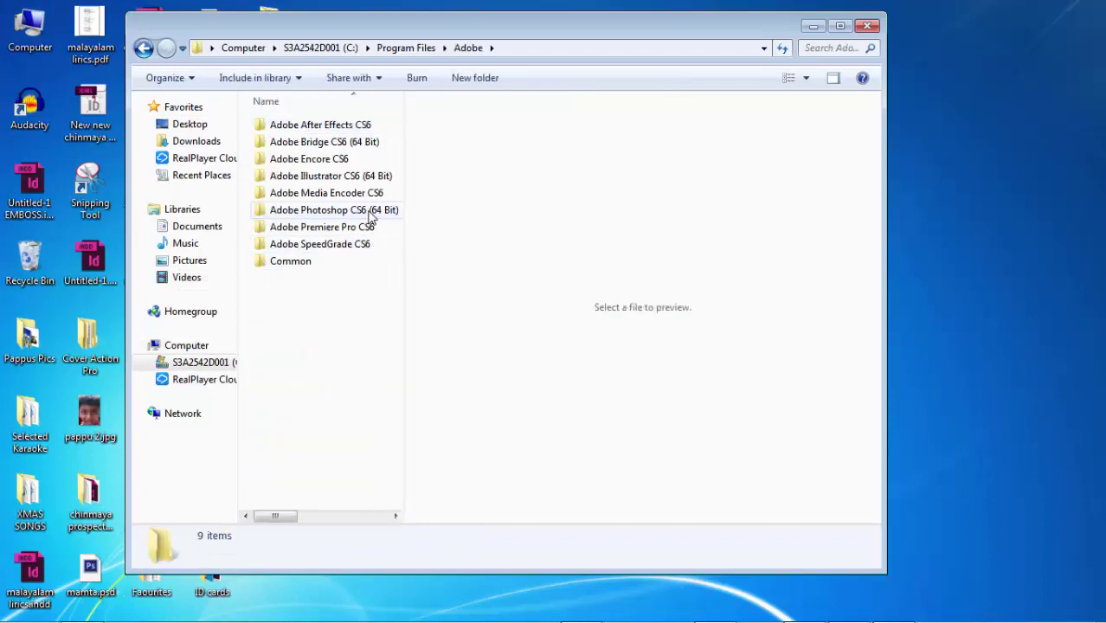
double_click(363, 212)
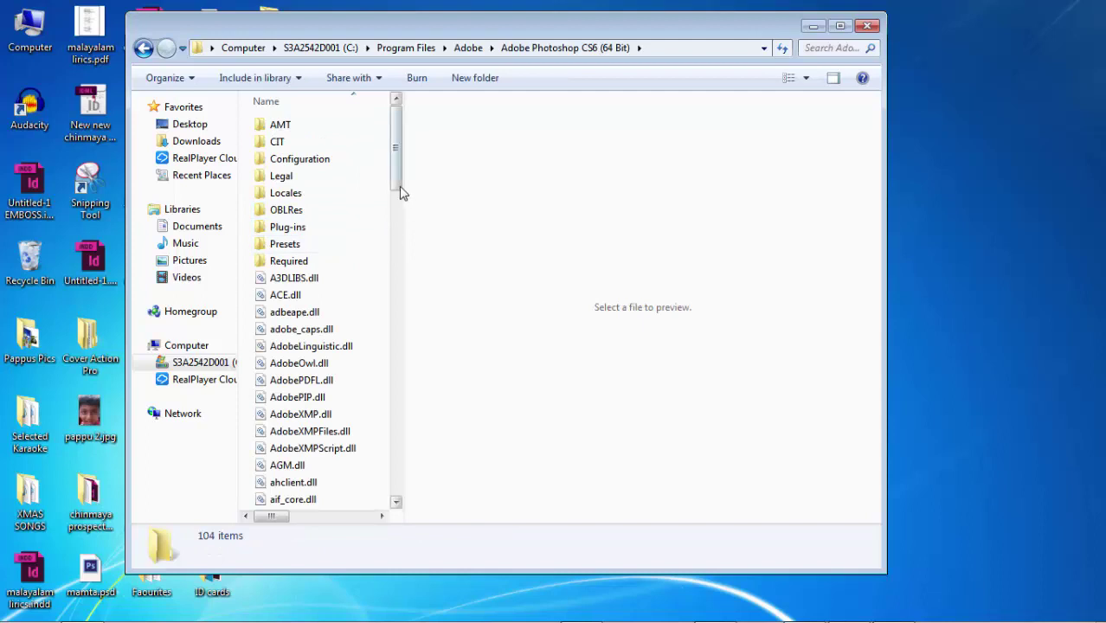
double_click(308, 246)
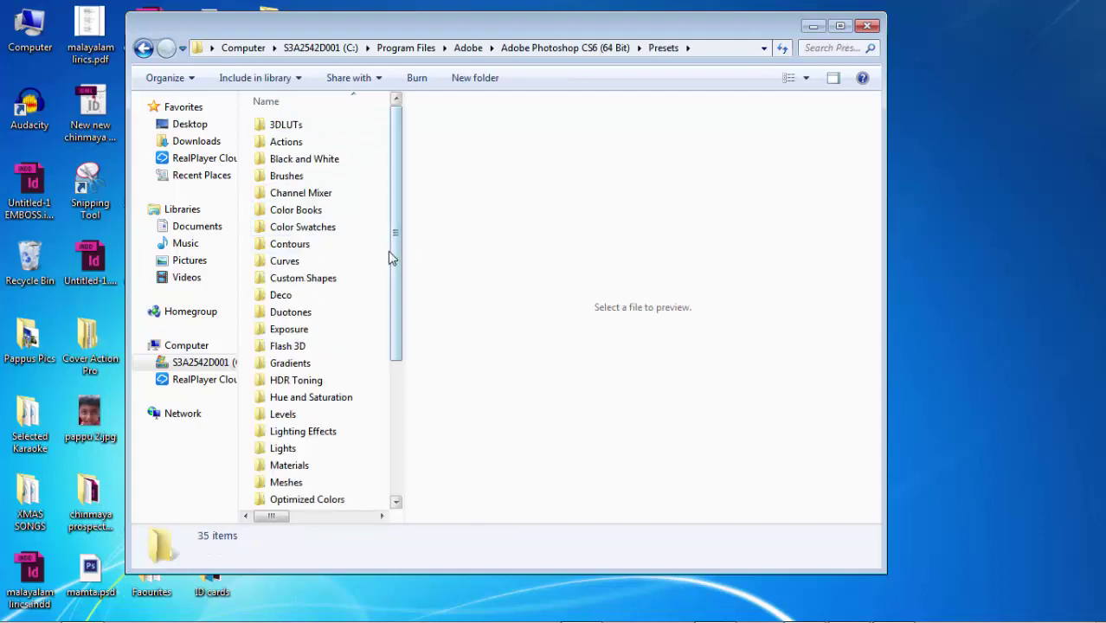
left_click_drag(395, 255, 391, 414)
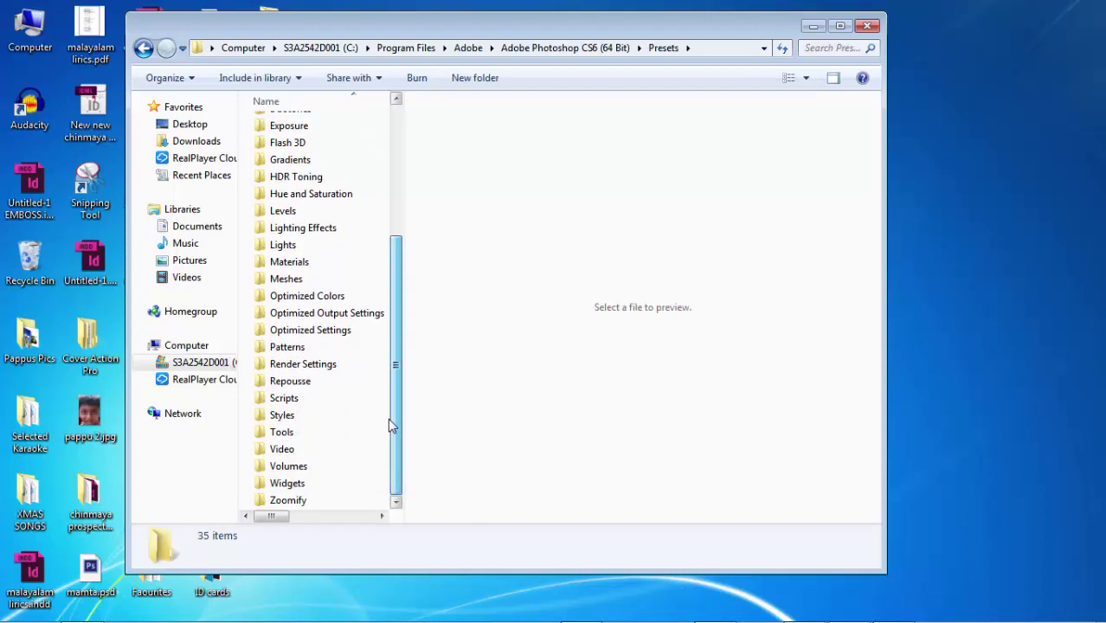
double_click(284, 399)
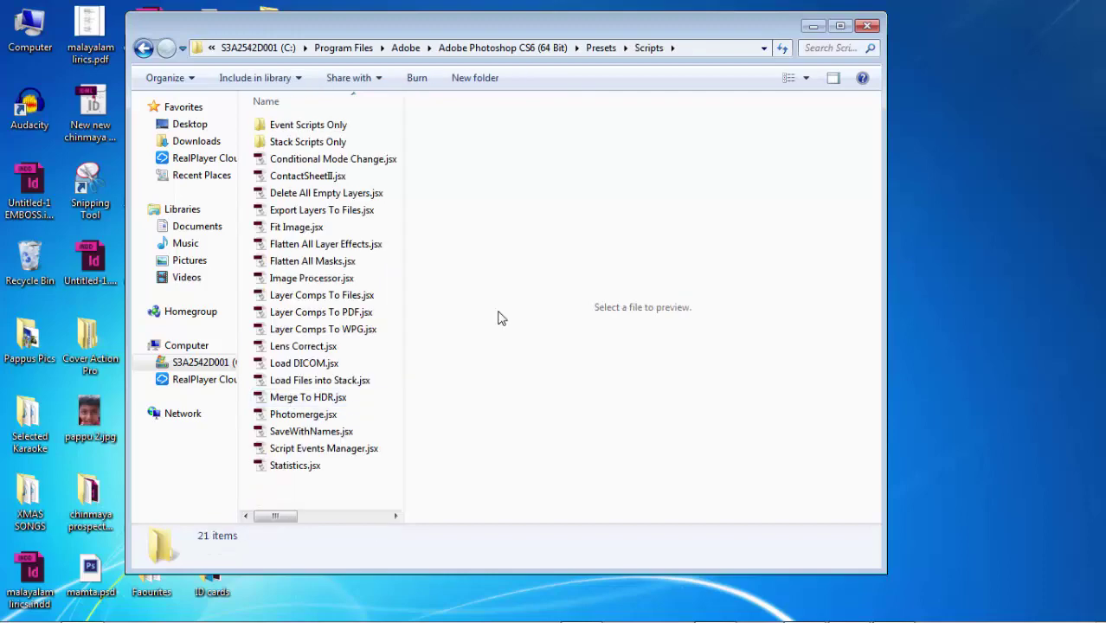
left_click_drag(523, 26, 706, 21)
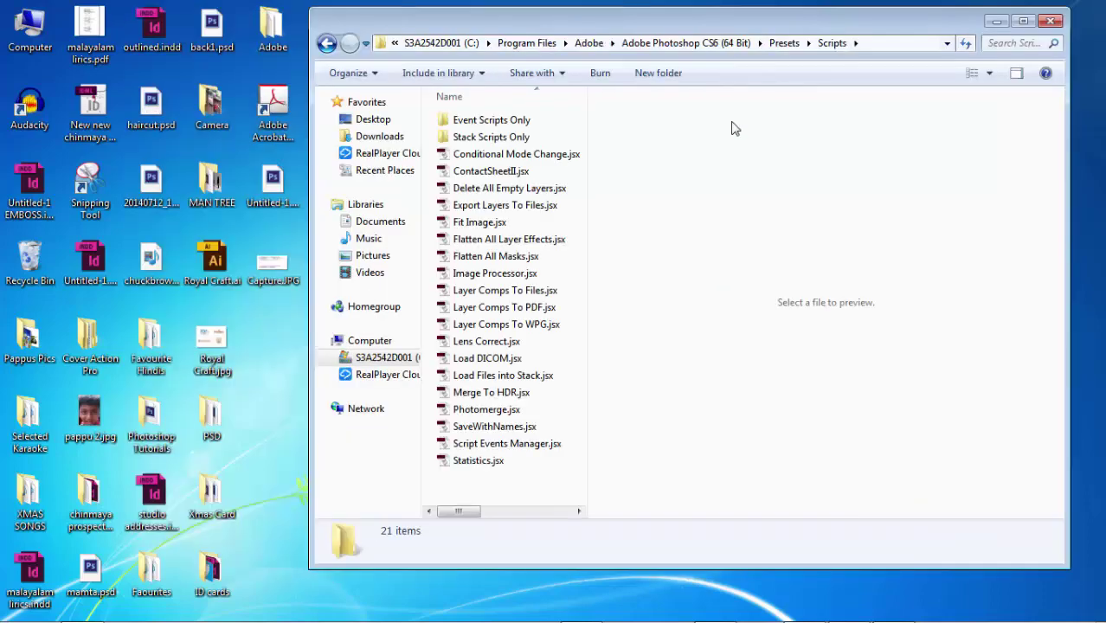
Step: Try Export Layers To Files.jsx in ExtendScript Toolkit, then open it with Notepad++ instead
left_click(525, 213)
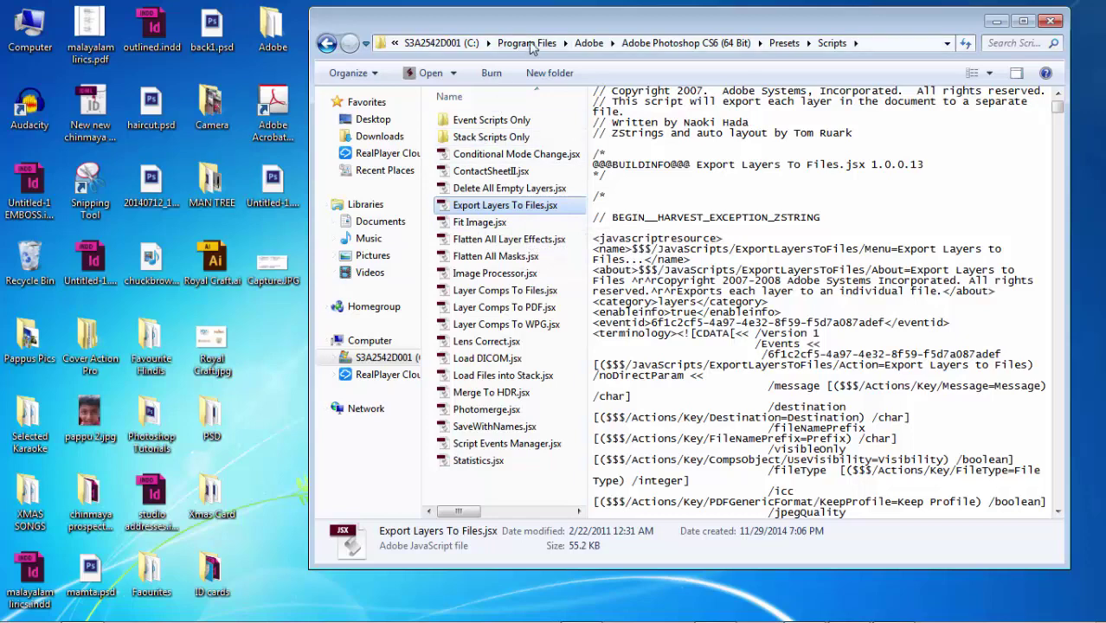
left_click_drag(547, 19, 606, 25)
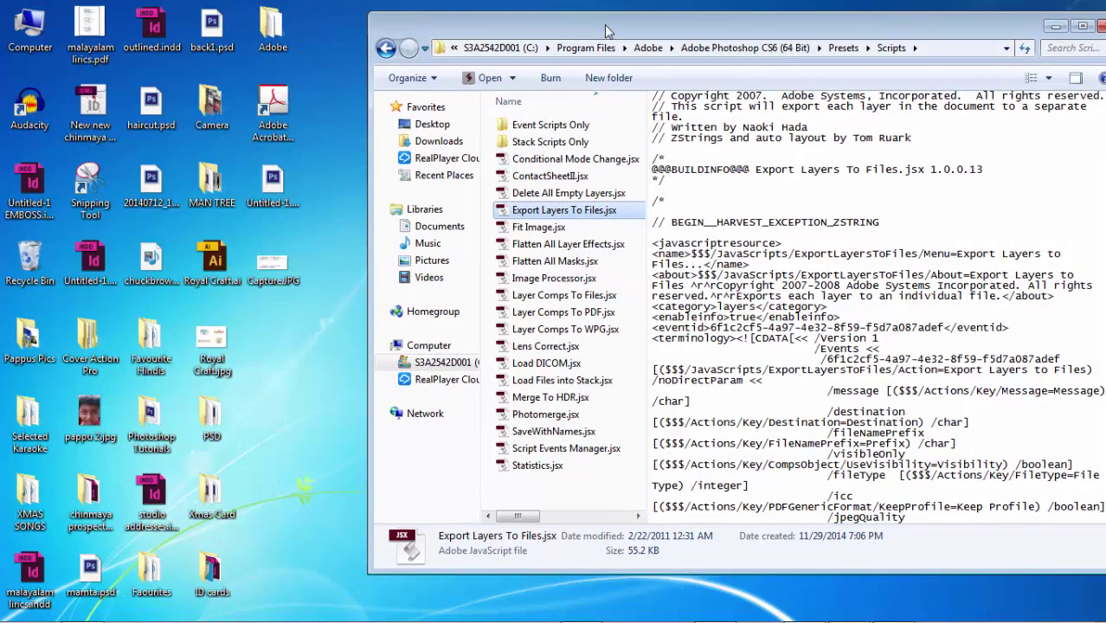
right_click(590, 219)
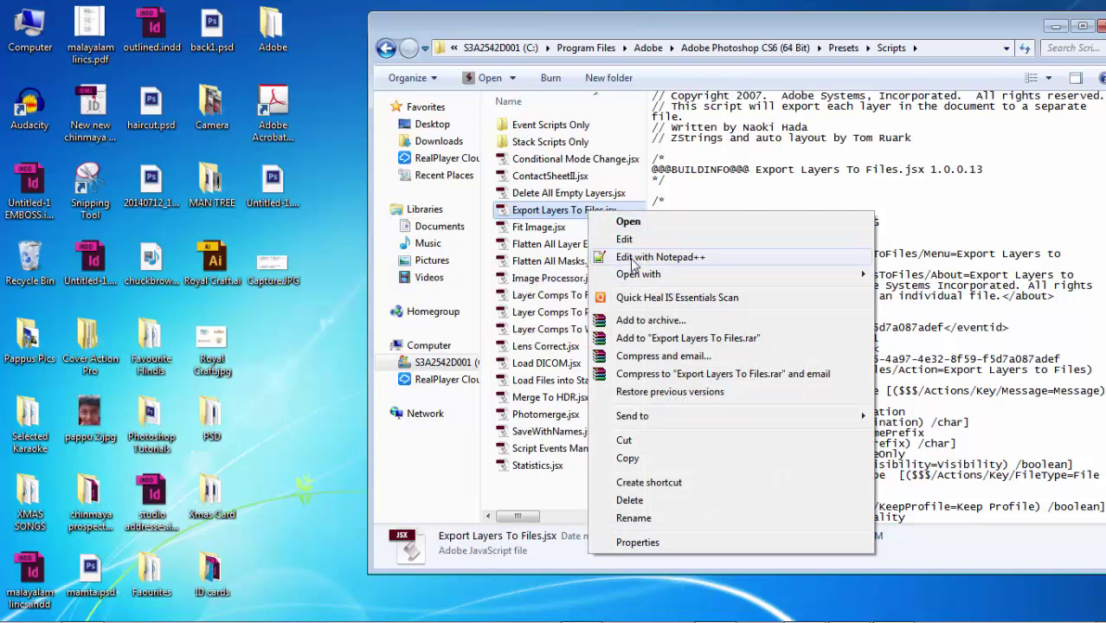
mouse_move(635, 275)
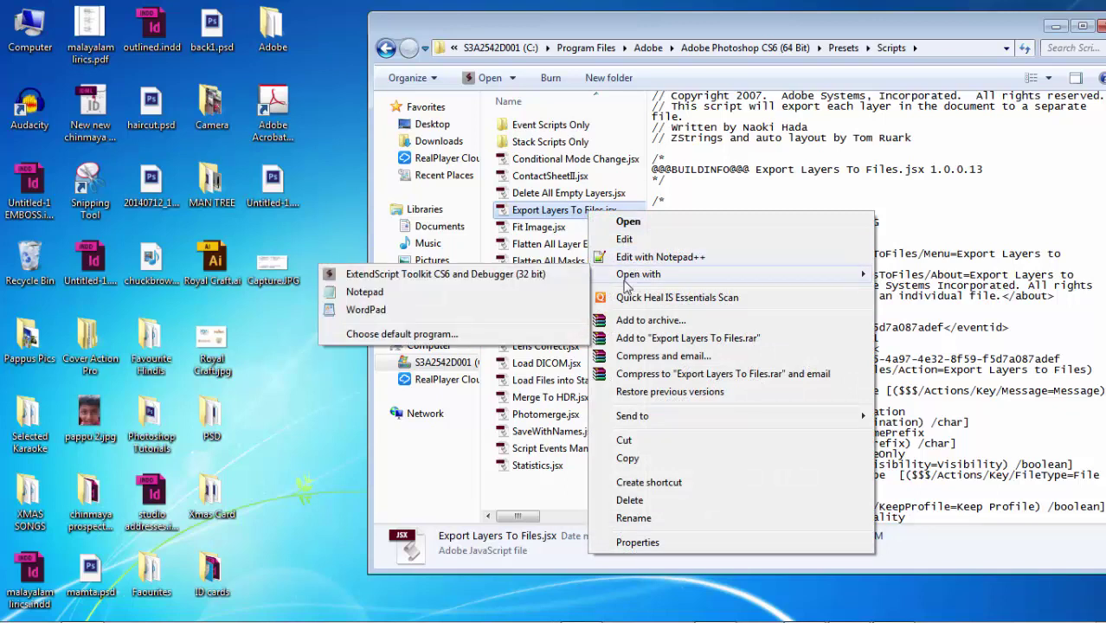
left_click(439, 276)
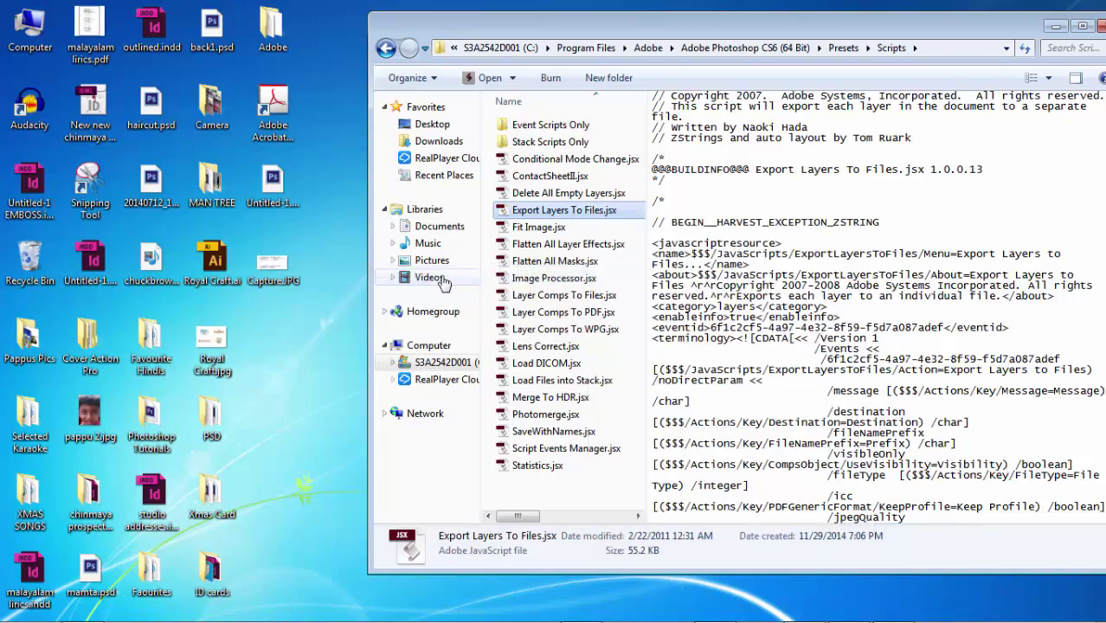
left_click(618, 392)
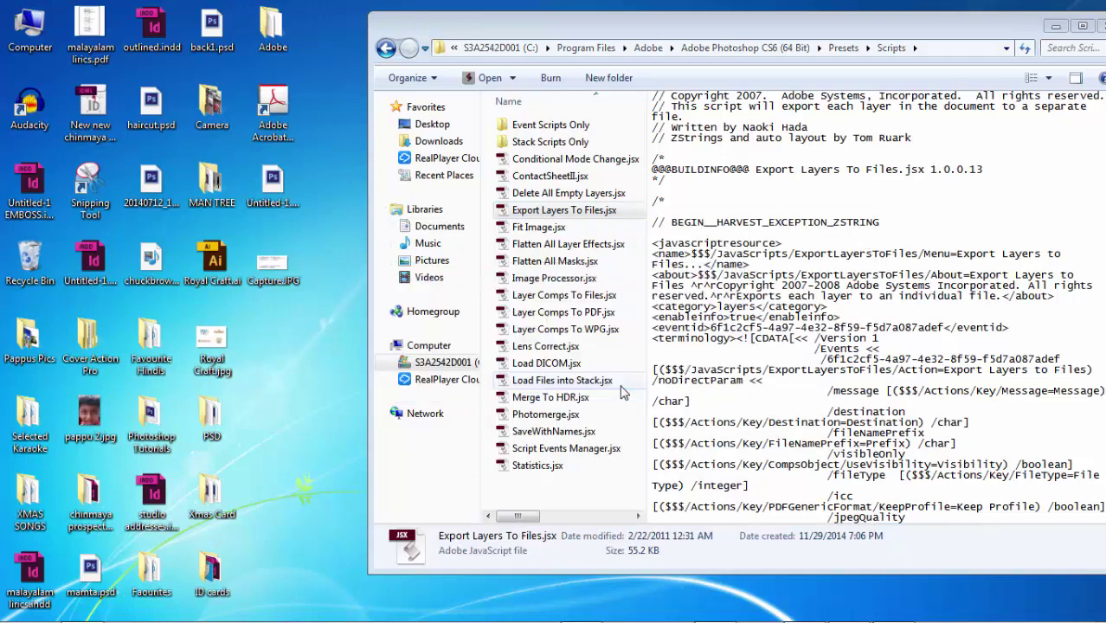
right_click(581, 215)
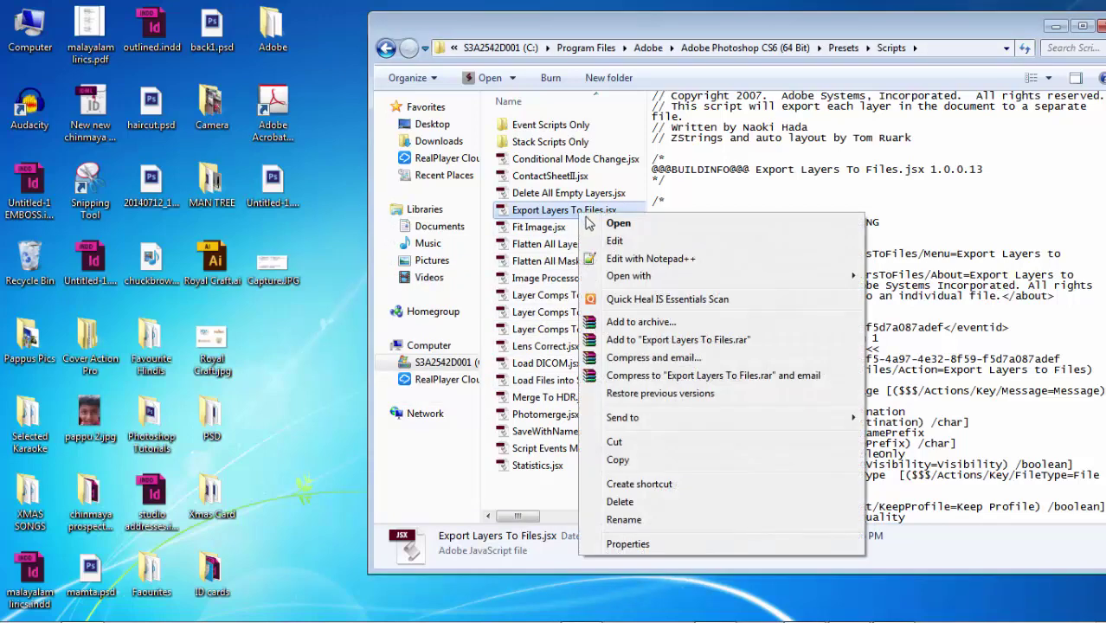
left_click(635, 261)
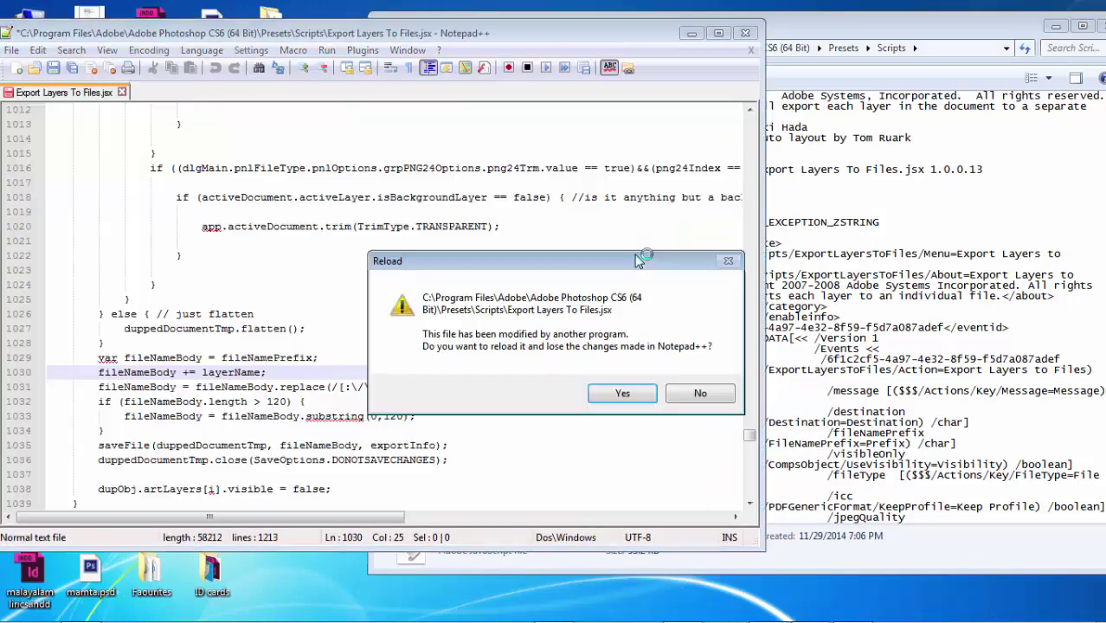
left_click(623, 394)
left_click_drag(525, 37, 785, 30)
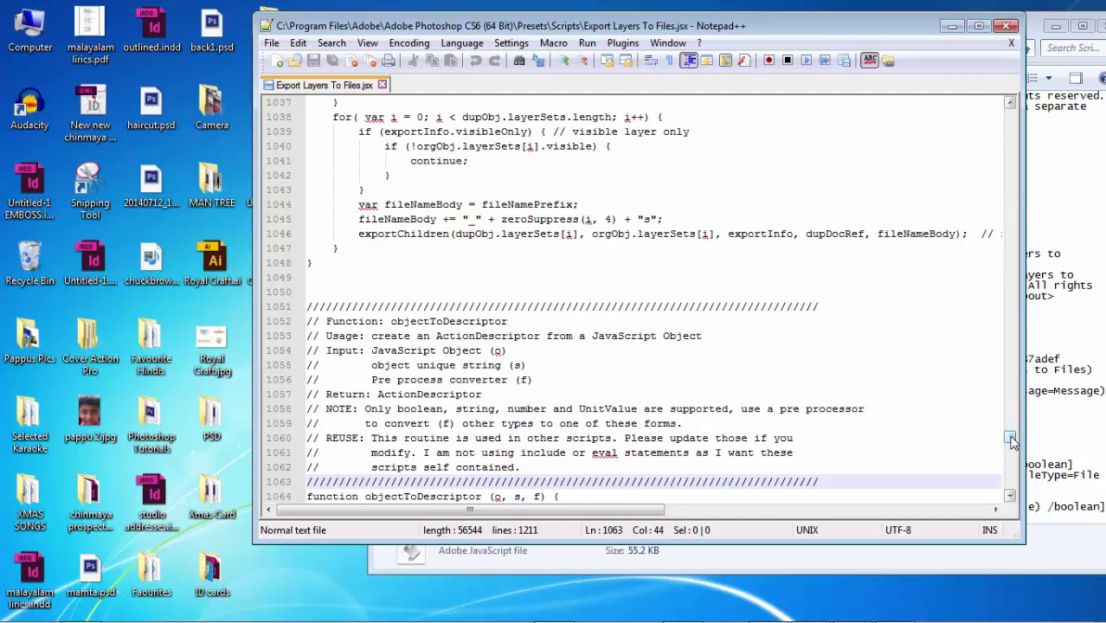
left_click_drag(1011, 439, 1012, 447)
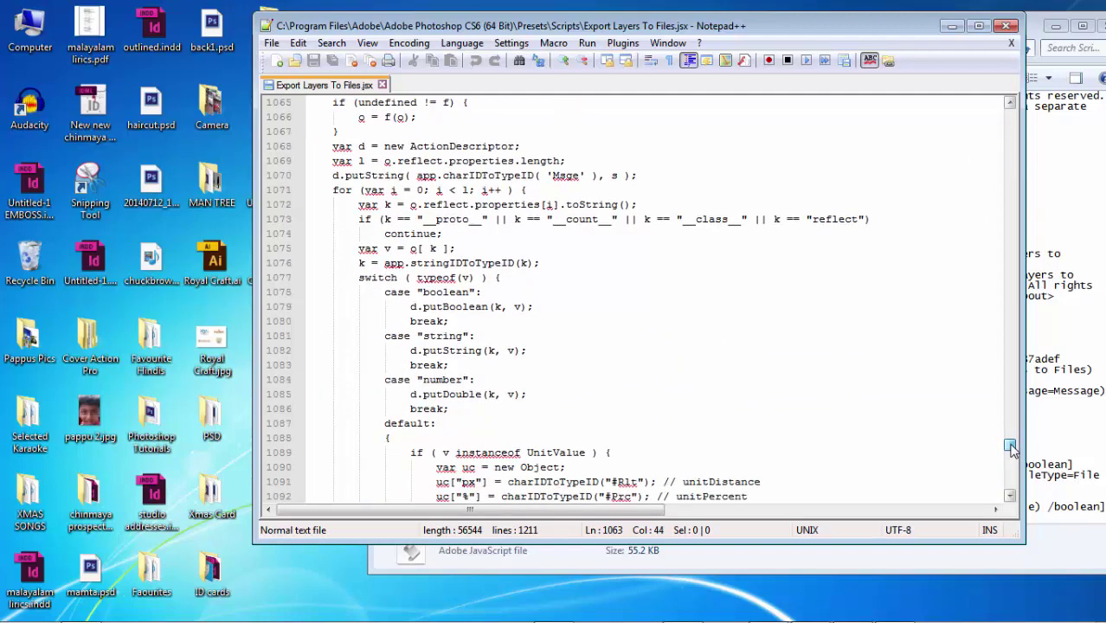
left_click_drag(554, 27, 674, 29)
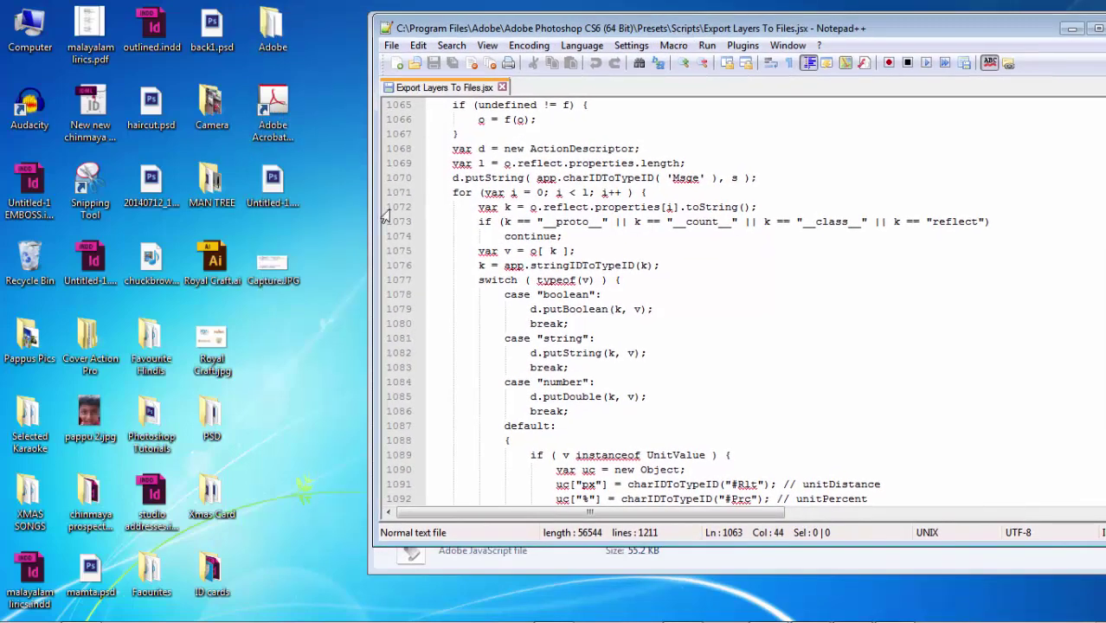
left_click(279, 270)
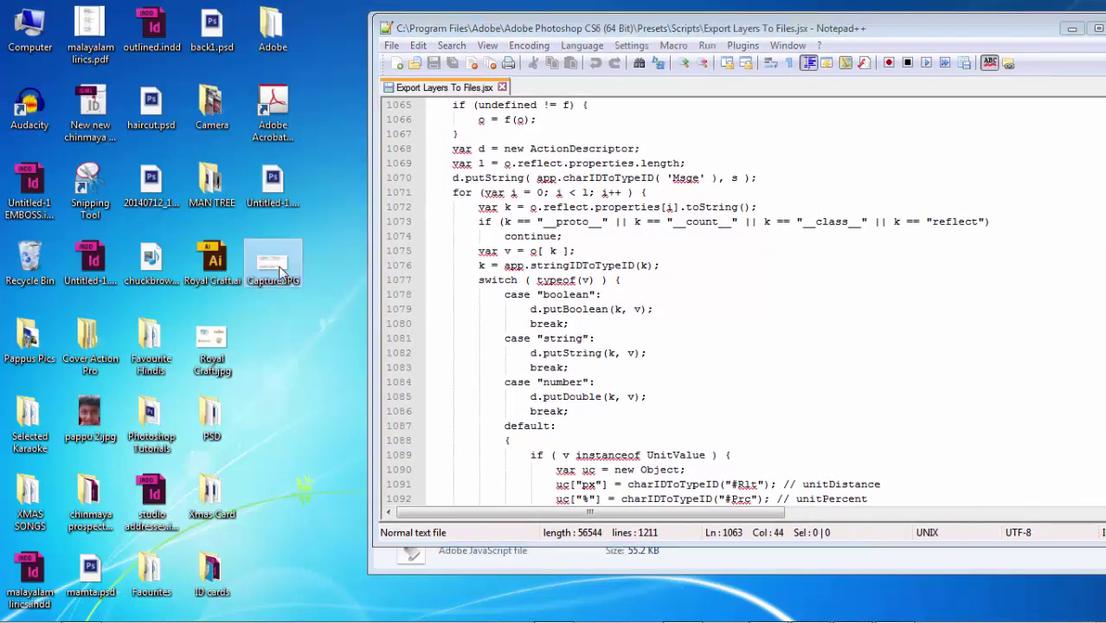
mouse_move(697, 616)
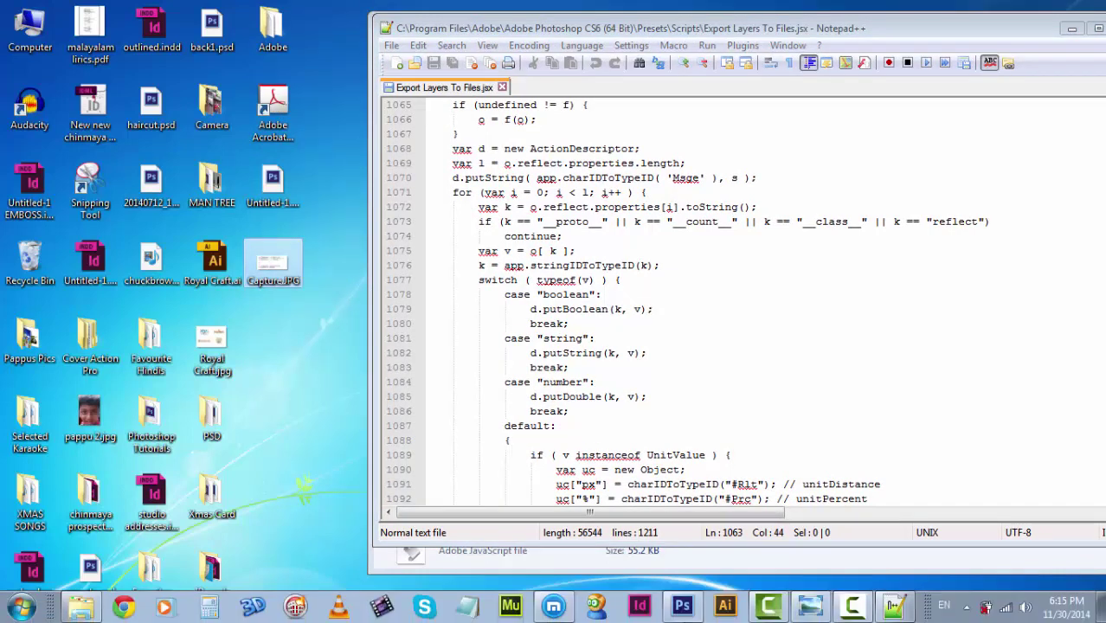
left_click(813, 608)
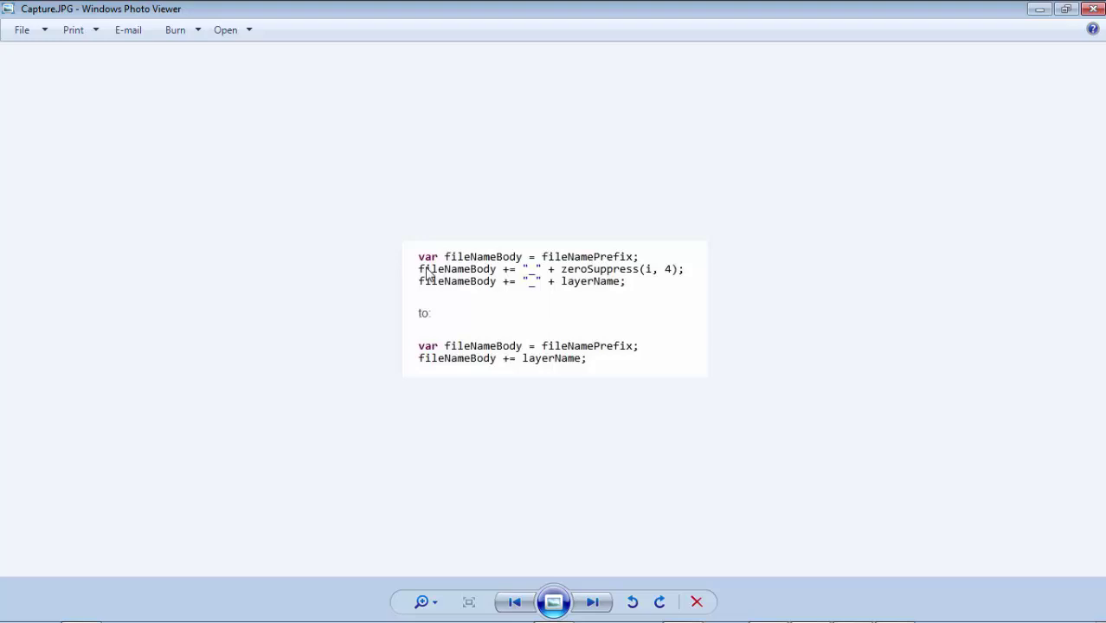
left_click(1040, 9)
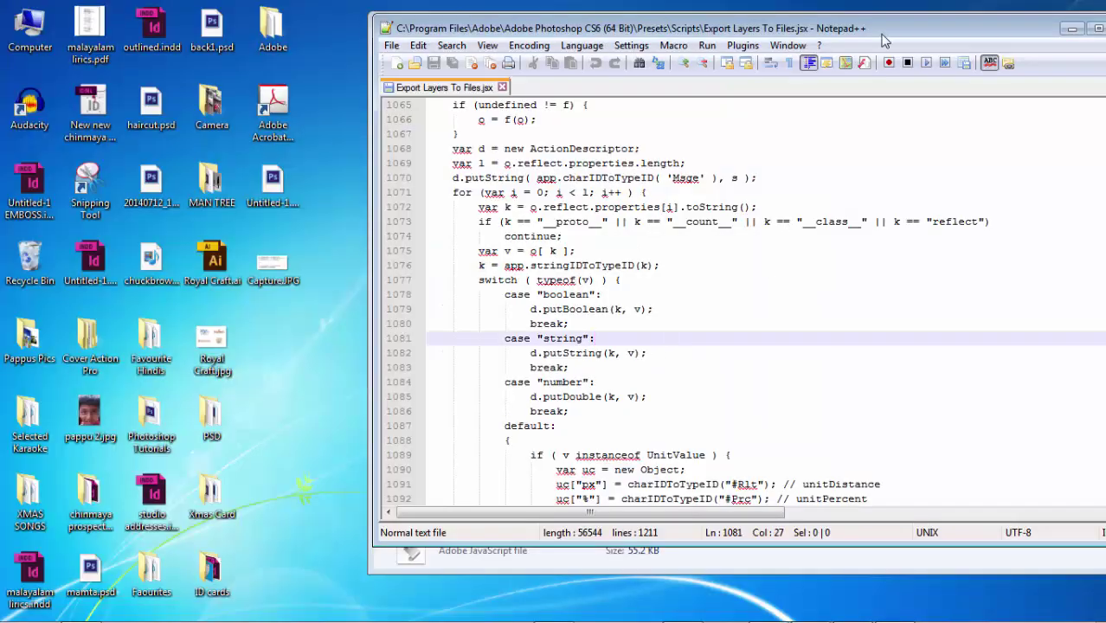
Step: Scroll up in Notepad++ to check the 'Edited here' file-name lines
left_click_drag(894, 33, 738, 23)
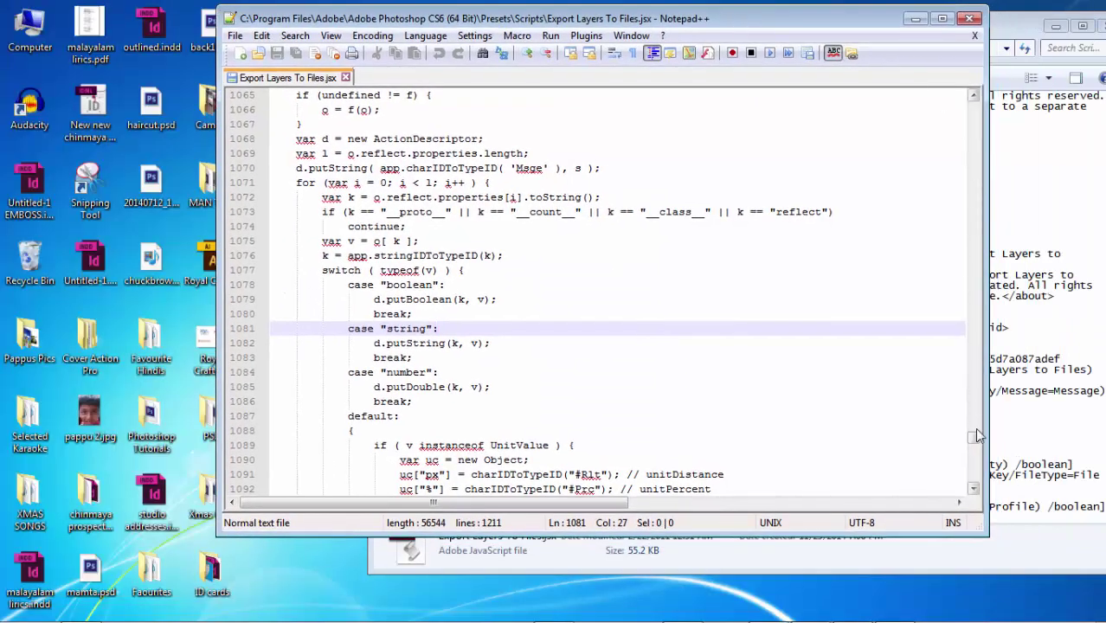
scroll(975, 437, "up", 1)
left_click_drag(975, 438, 976, 423)
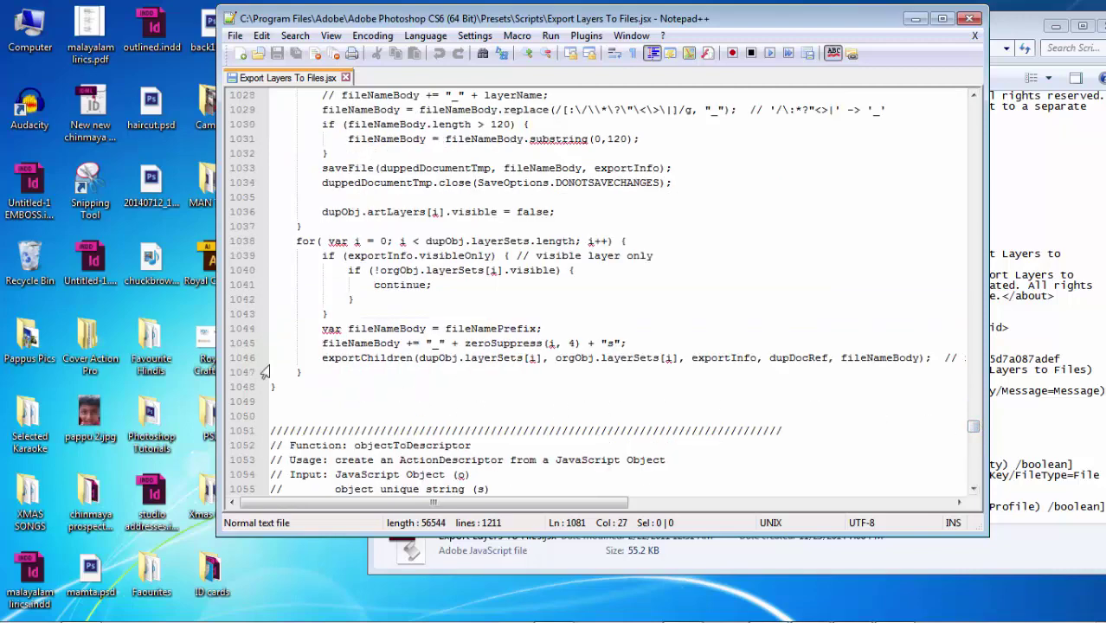
scroll(387, 252, "up", 3)
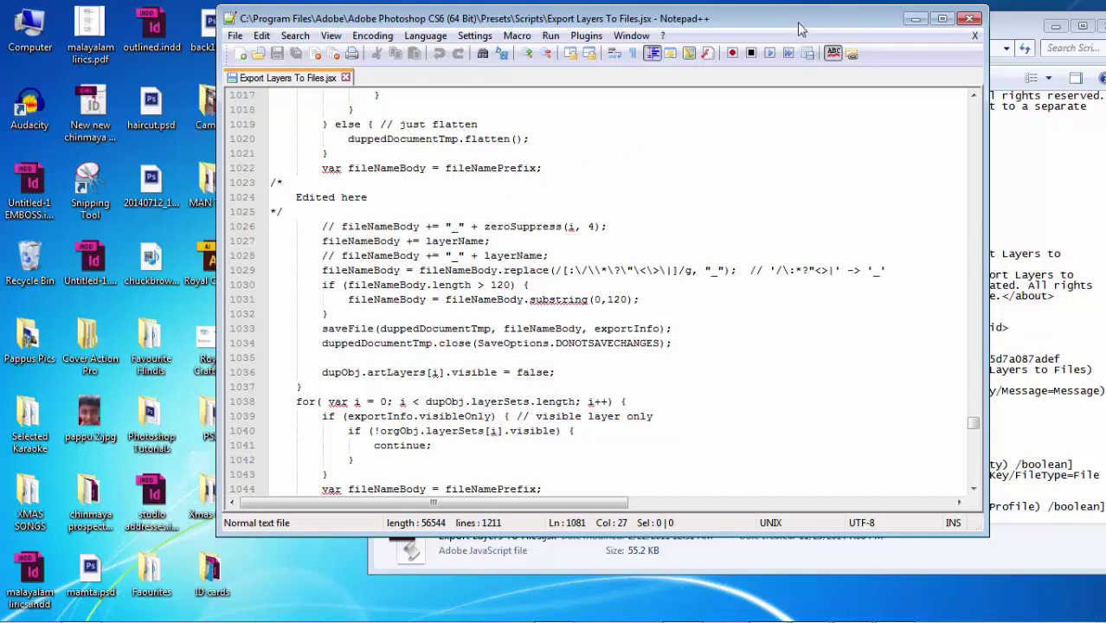
left_click_drag(799, 28, 853, 54)
Step: Close Notepad++ and the Scripts folder window, then restore Photoshop from the taskbar
left_click(1024, 45)
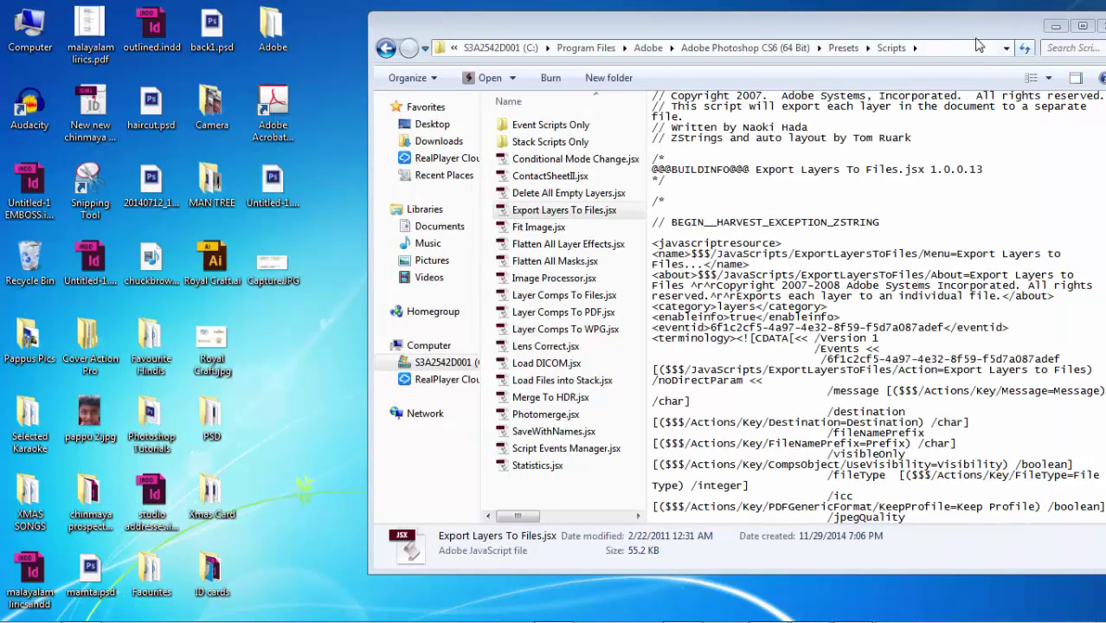
left_click_drag(969, 31, 949, 36)
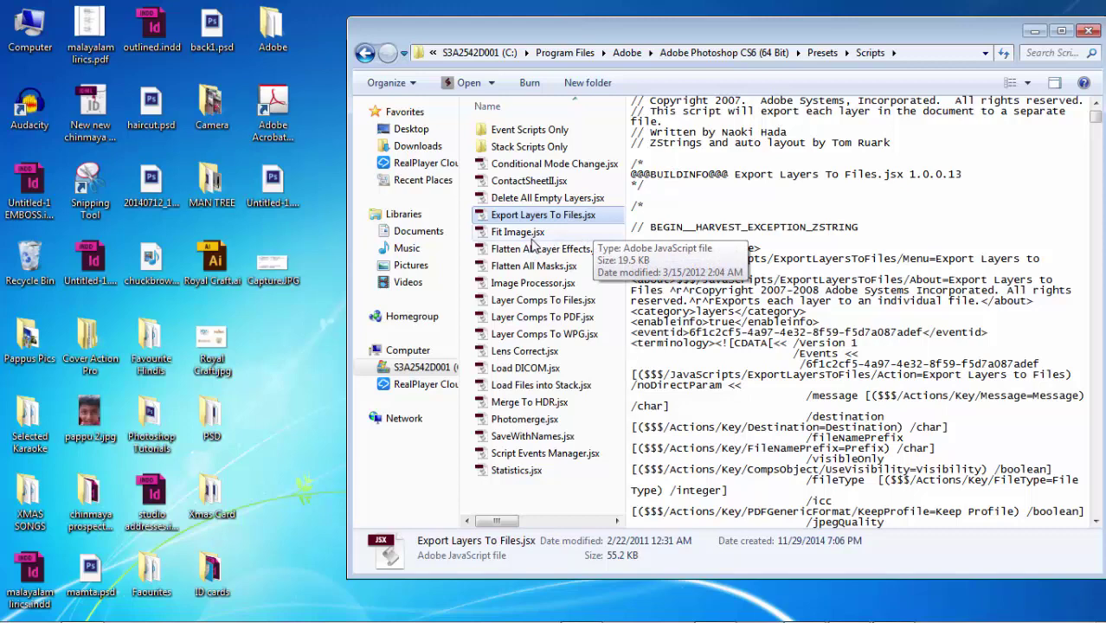
left_click_drag(819, 35, 727, 39)
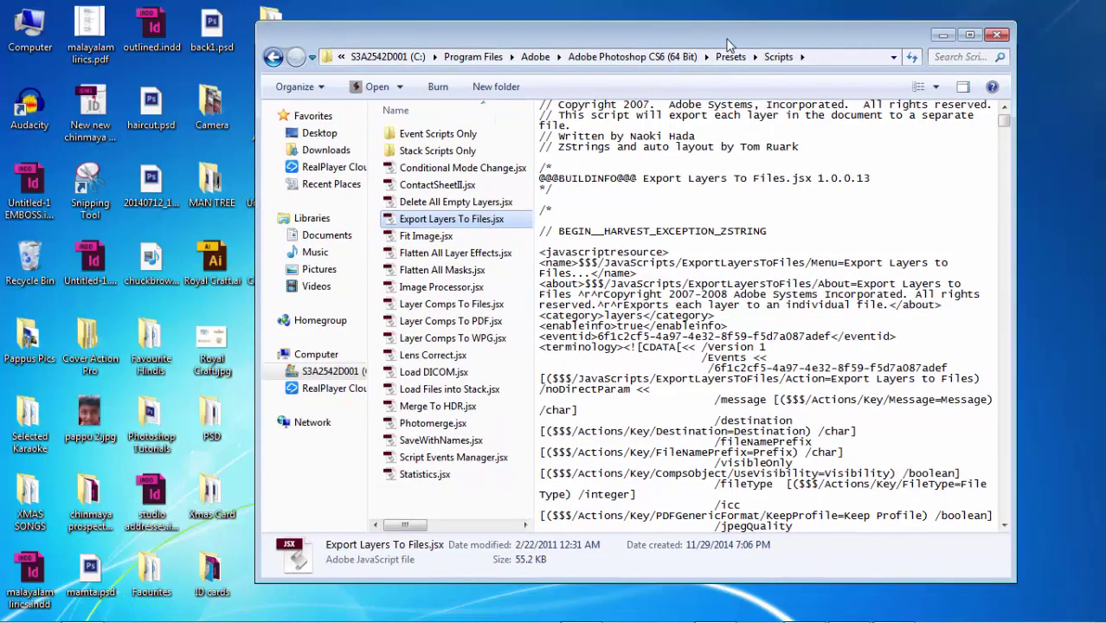
left_click(997, 36)
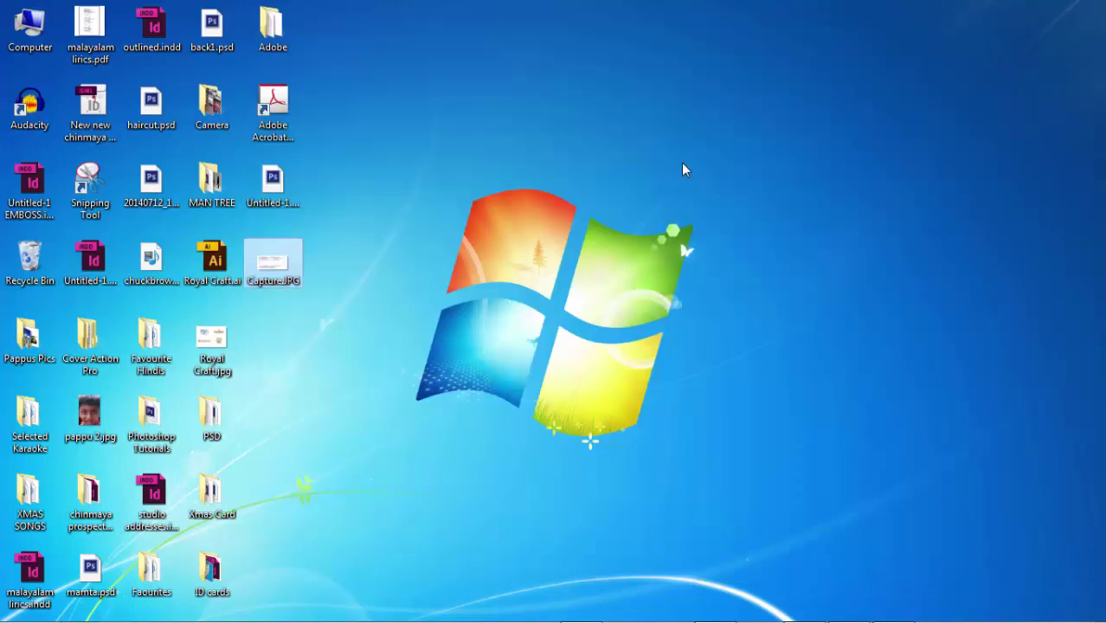
mouse_move(718, 612)
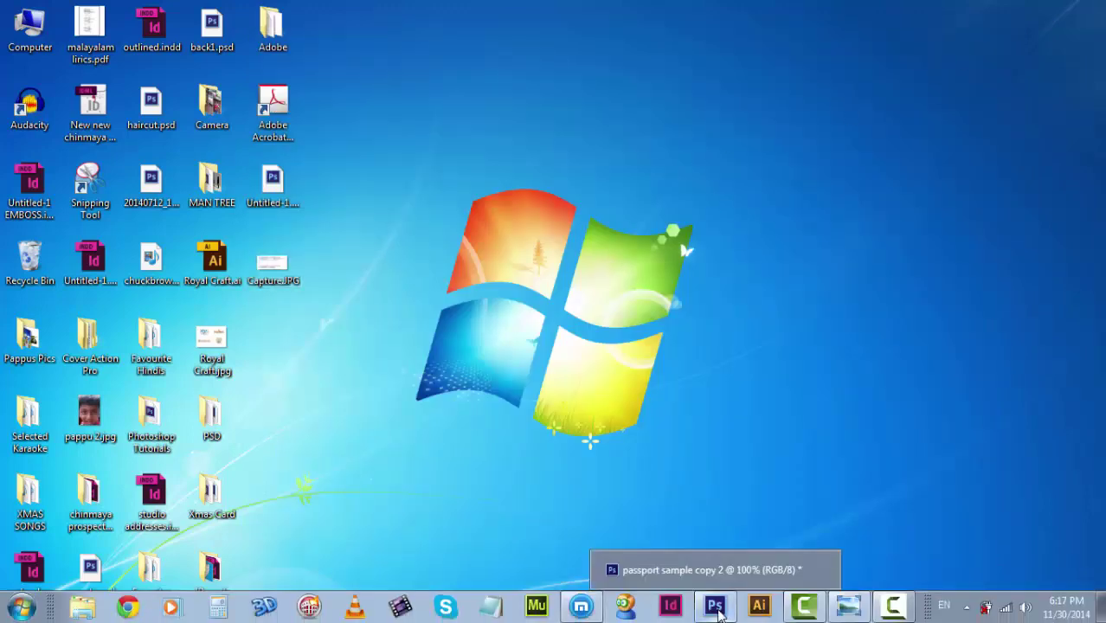
left_click(716, 608)
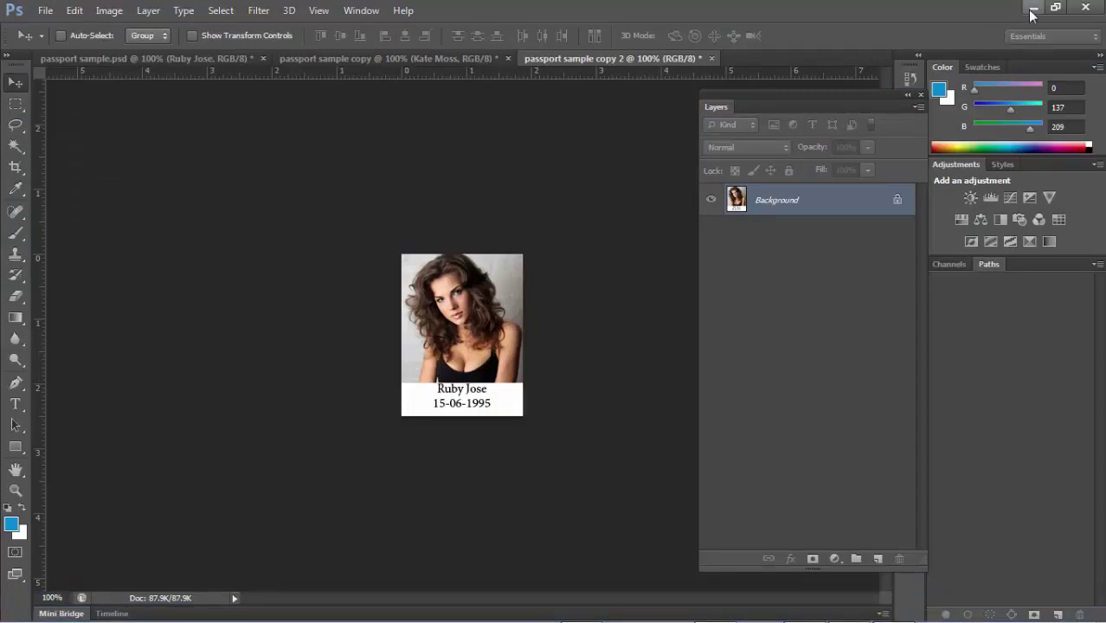
Step: Minimize Photoshop and browse again to C:\Program Files\Adobe\Adobe Photoshop CS6 (64 Bit)\Presets\Scripts
left_click(1033, 8)
double_click(29, 26)
double_click(457, 154)
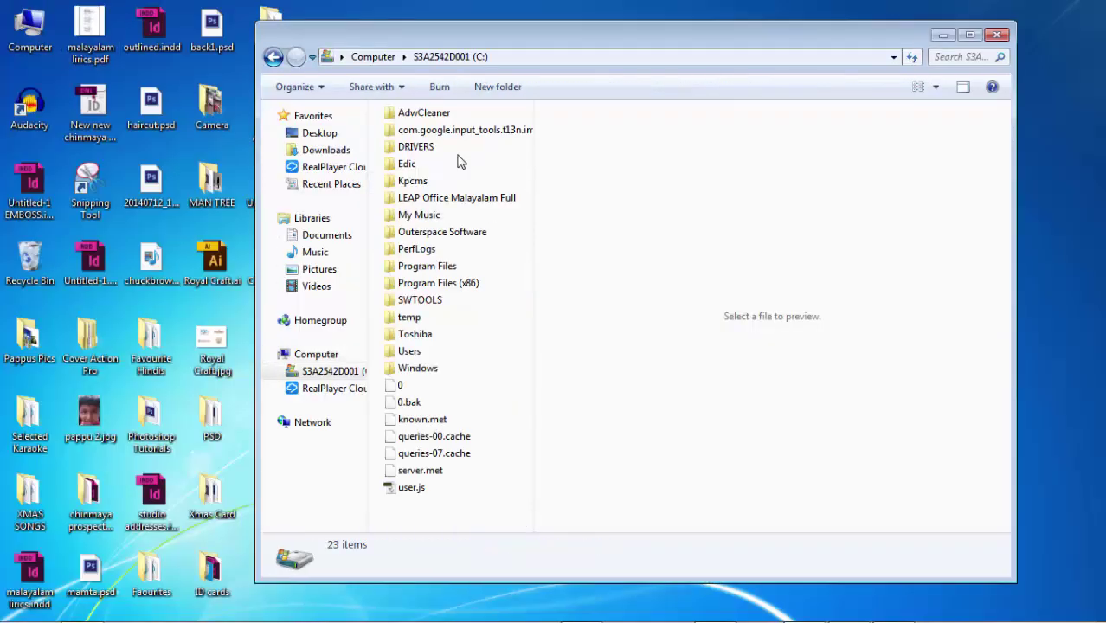
double_click(442, 268)
double_click(426, 135)
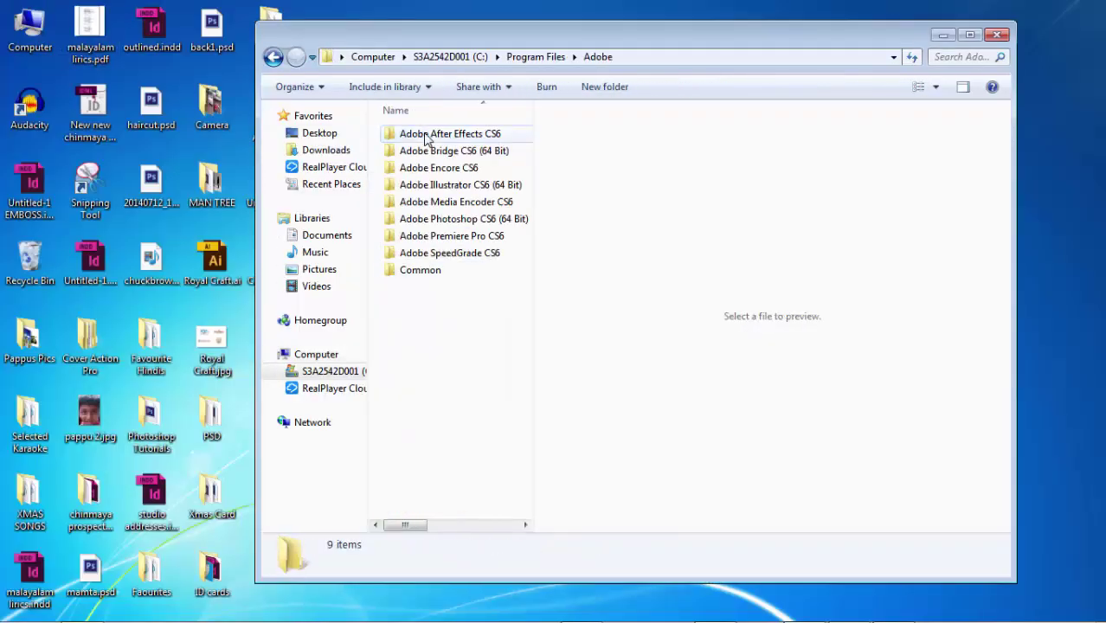
double_click(492, 219)
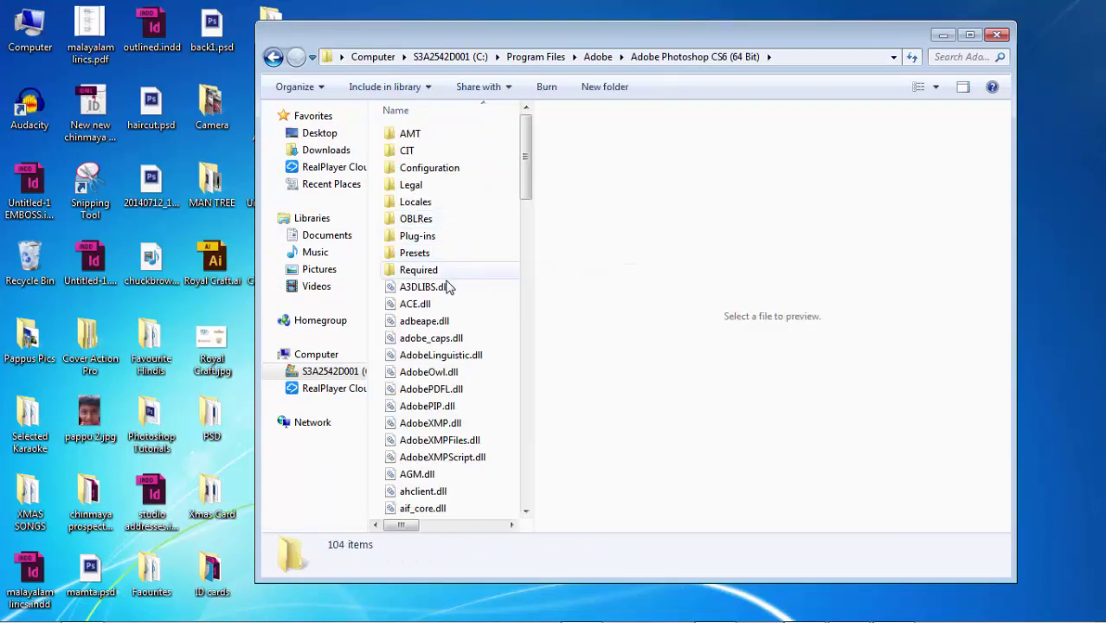
double_click(415, 253)
scroll(513, 415, "down", 3)
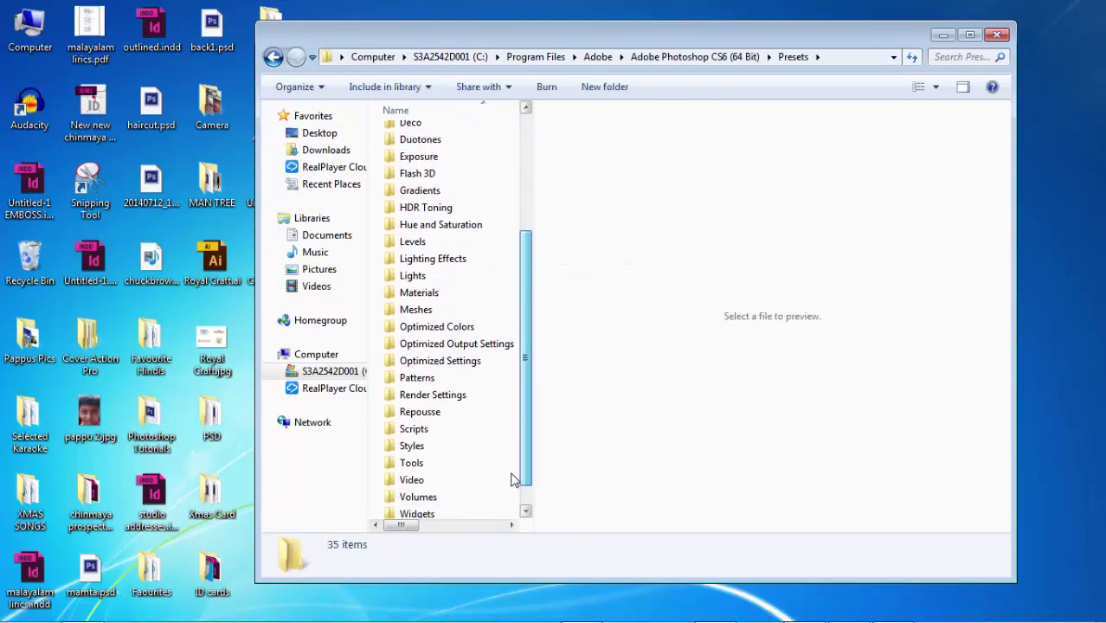
scroll(513, 479, "down", 1)
double_click(413, 408)
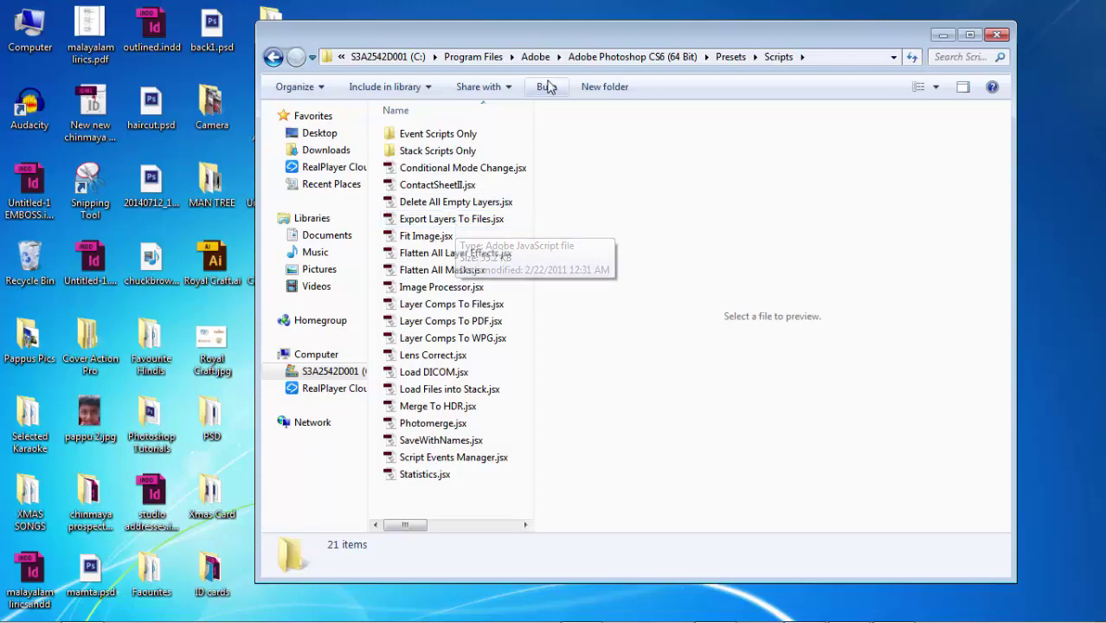
left_click_drag(558, 39, 650, 47)
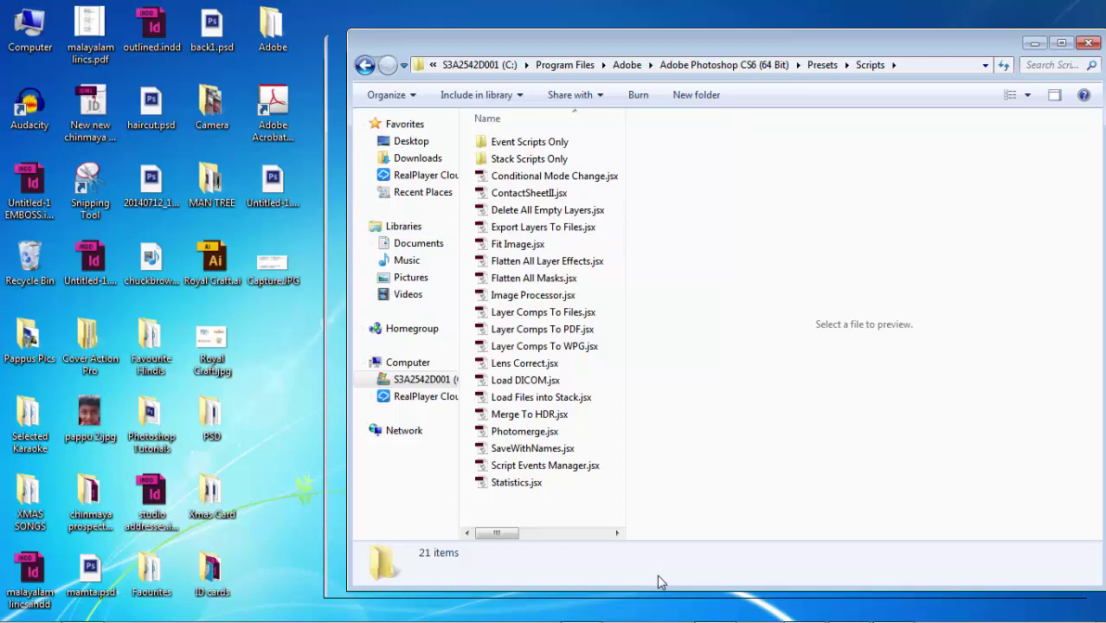
Step: View Capture.JPG maximized in Photo Viewer, then close it and the Scripts window
right_click(275, 275)
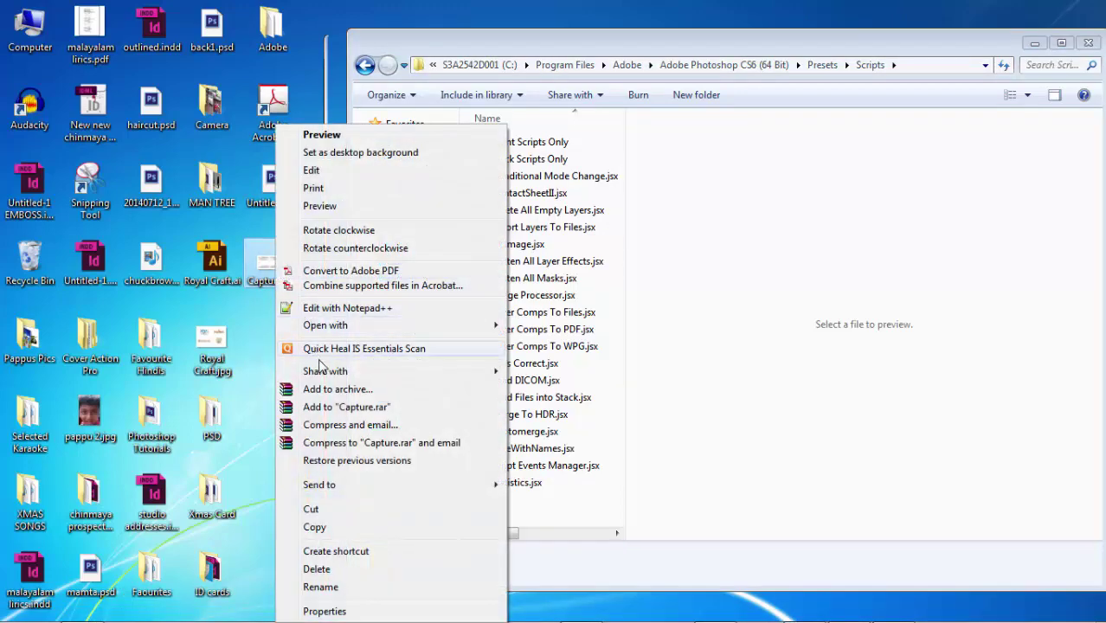
left_click(336, 208)
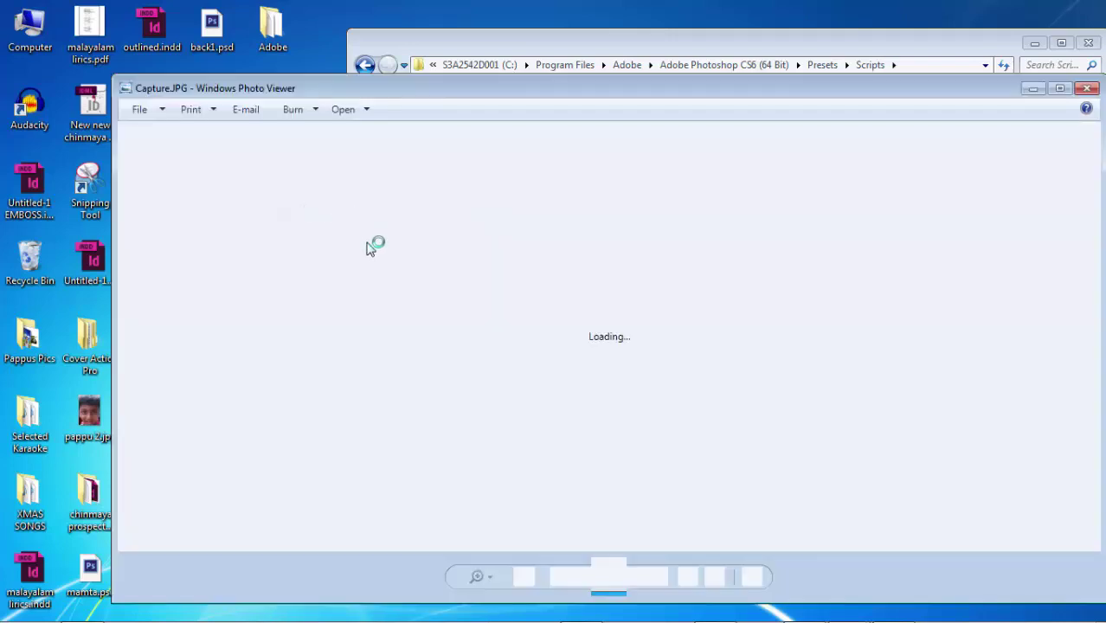
left_click(1061, 89)
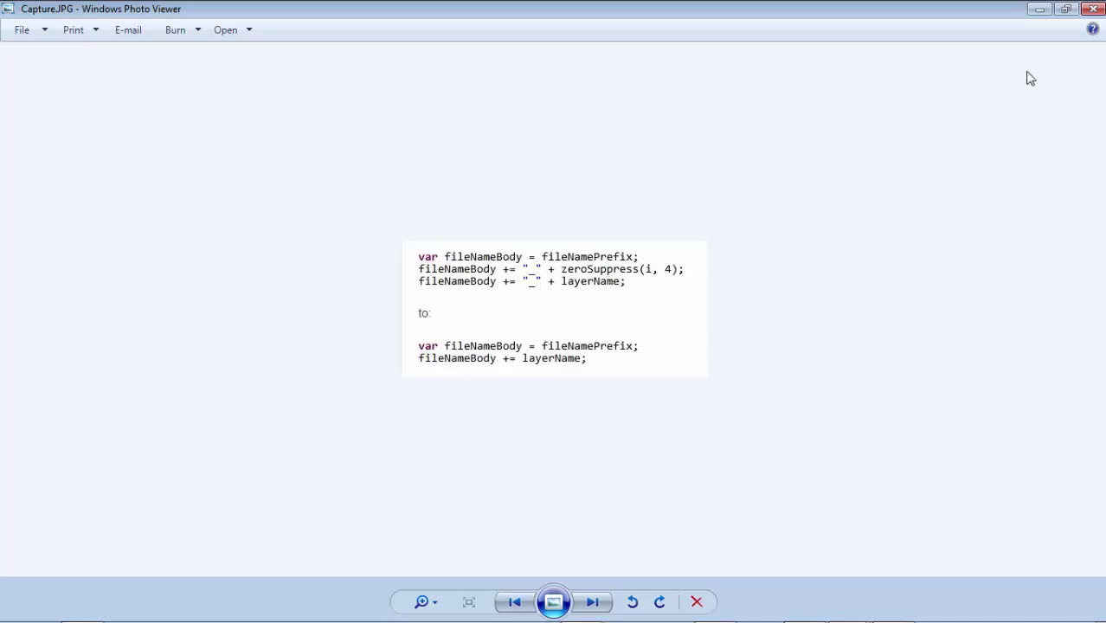
left_click(1093, 8)
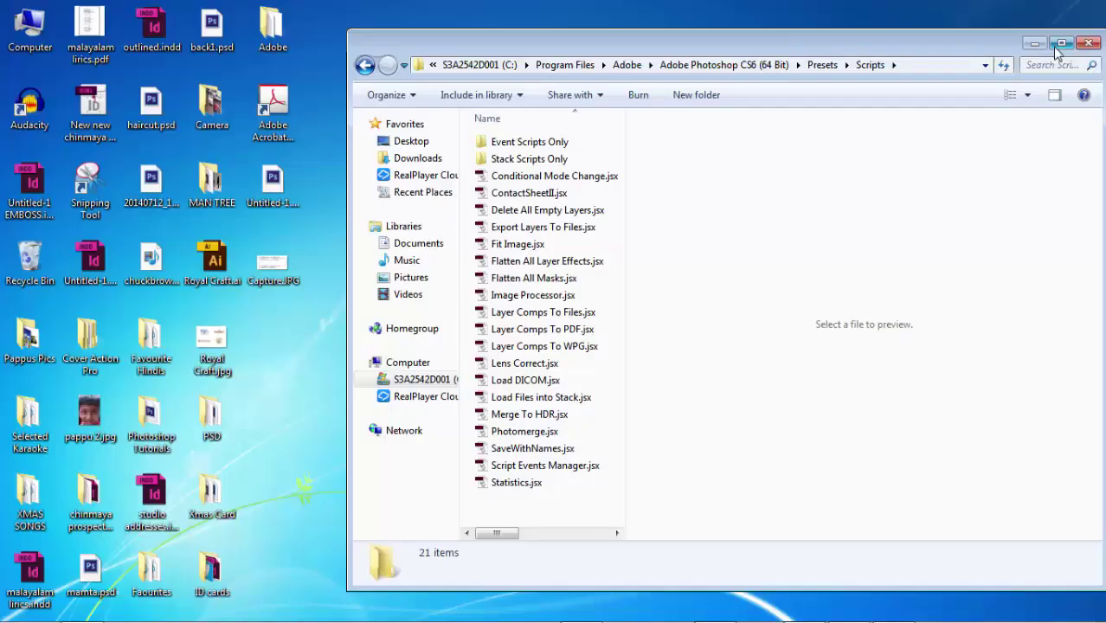
left_click(1090, 43)
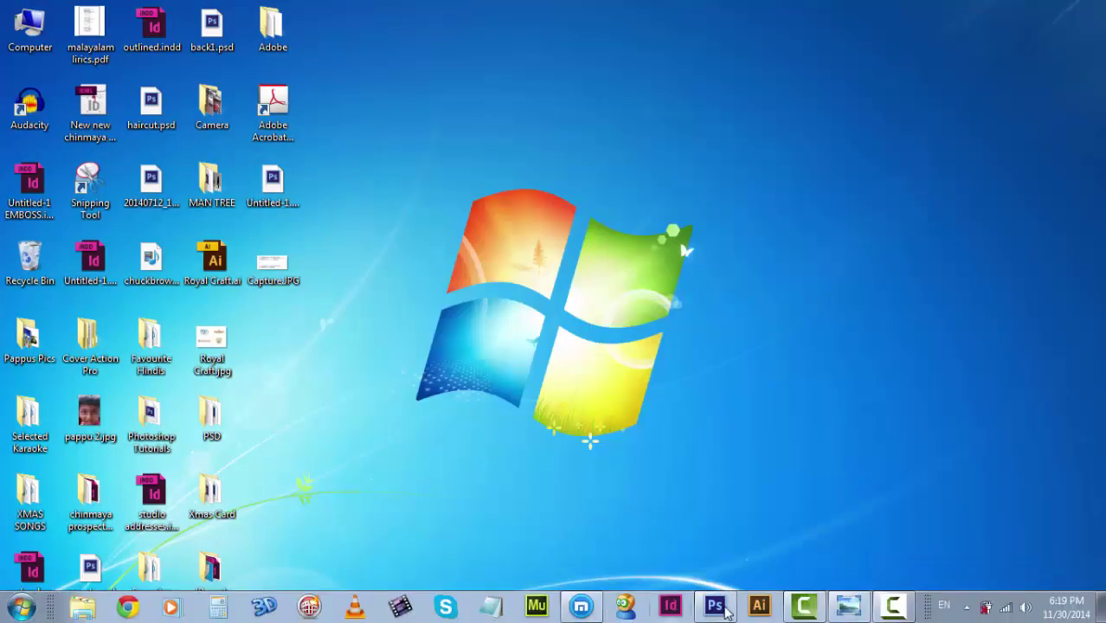
Step: Restore Photoshop, reposition the Layers panel and make all photo layers visible
left_click(723, 609)
left_click_drag(663, 128, 693, 97)
left_click_drag(675, 229, 672, 394)
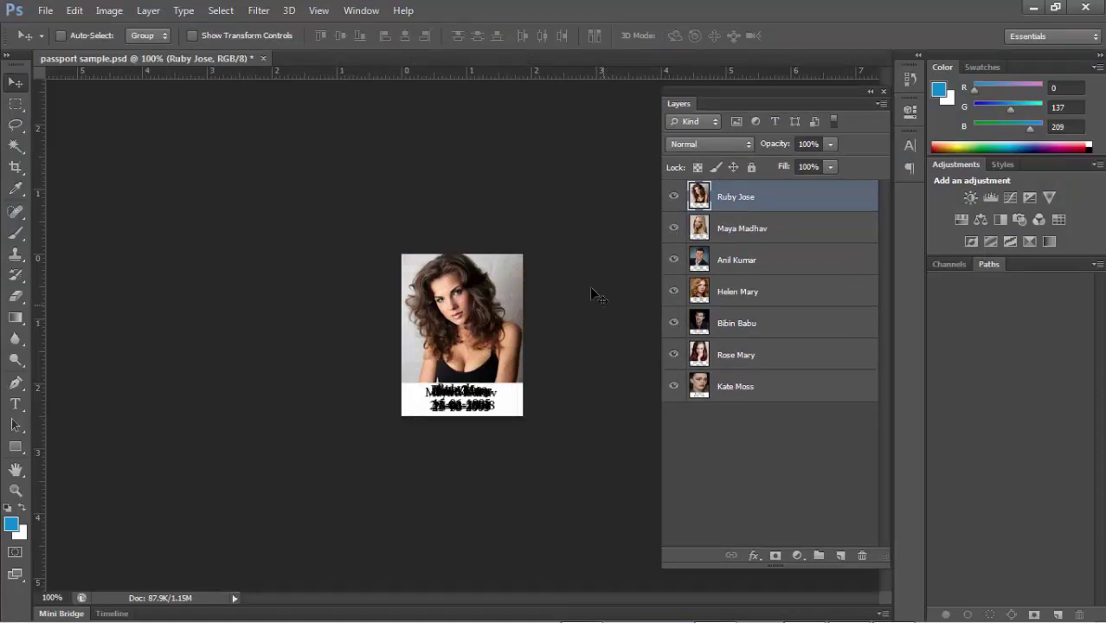
Step: Run Export Layers to Files with a new Desktop folder 'Export Files' as destination
left_click(54, 14)
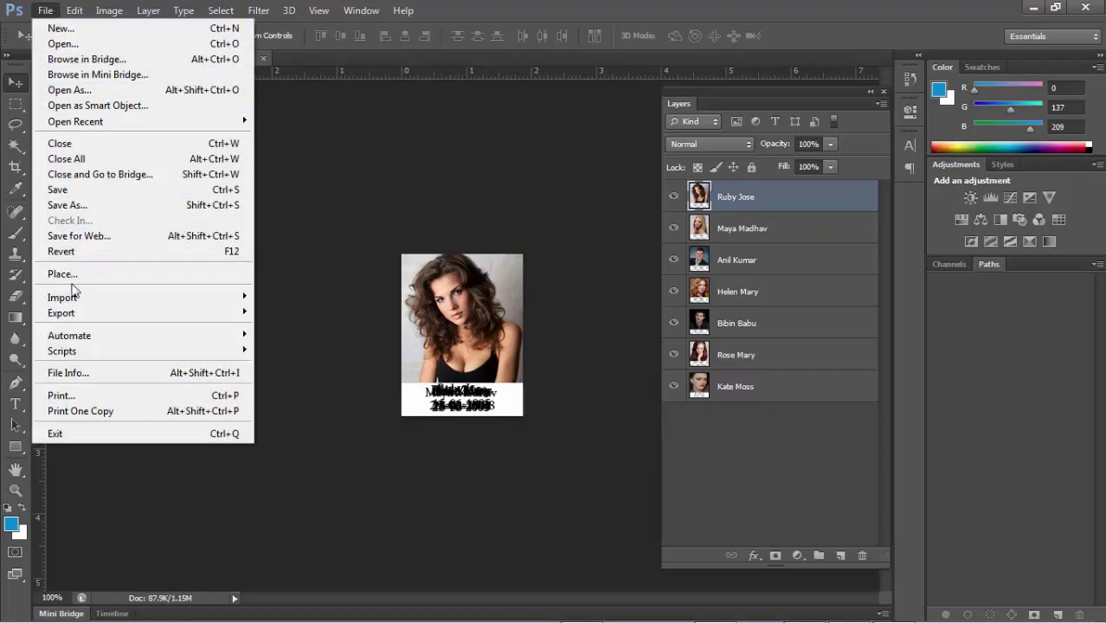
mouse_move(72, 359)
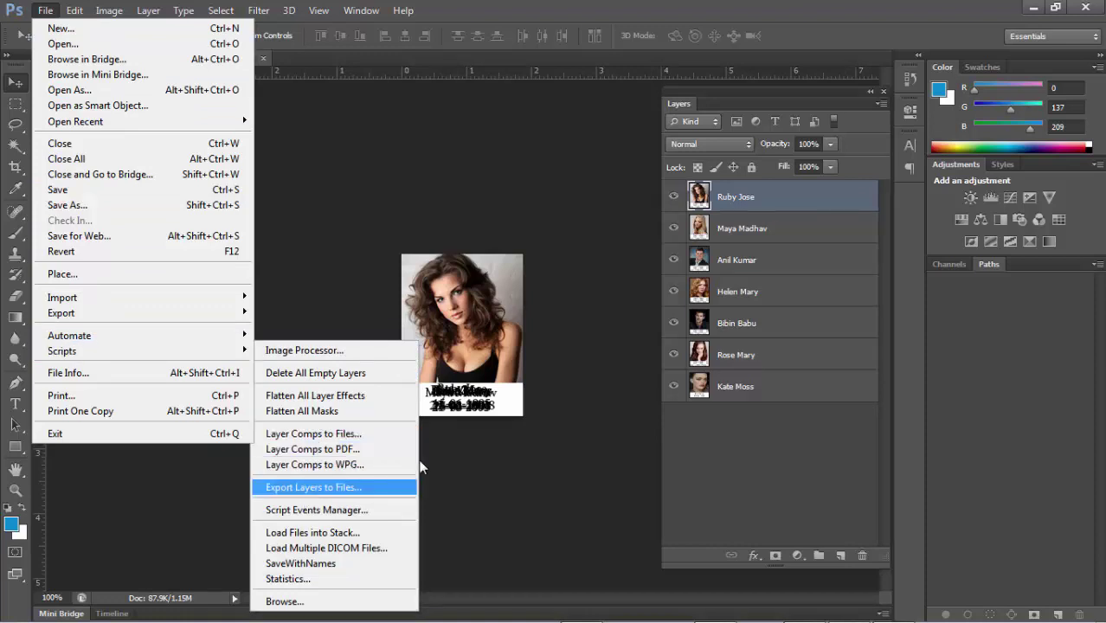
left_click(339, 487)
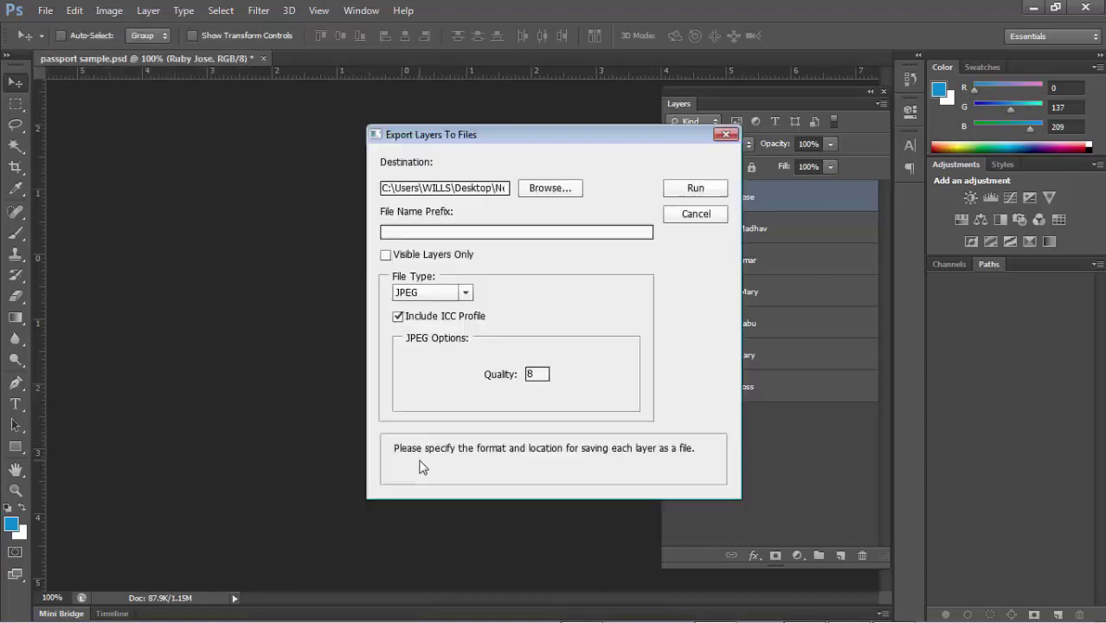
left_click(552, 188)
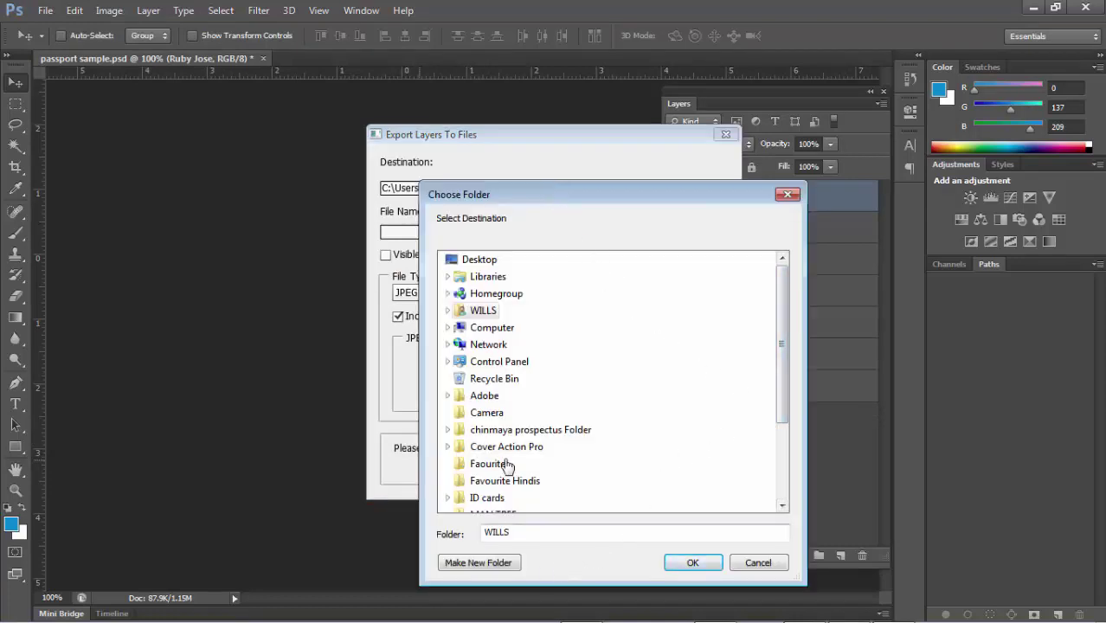
left_click(472, 261)
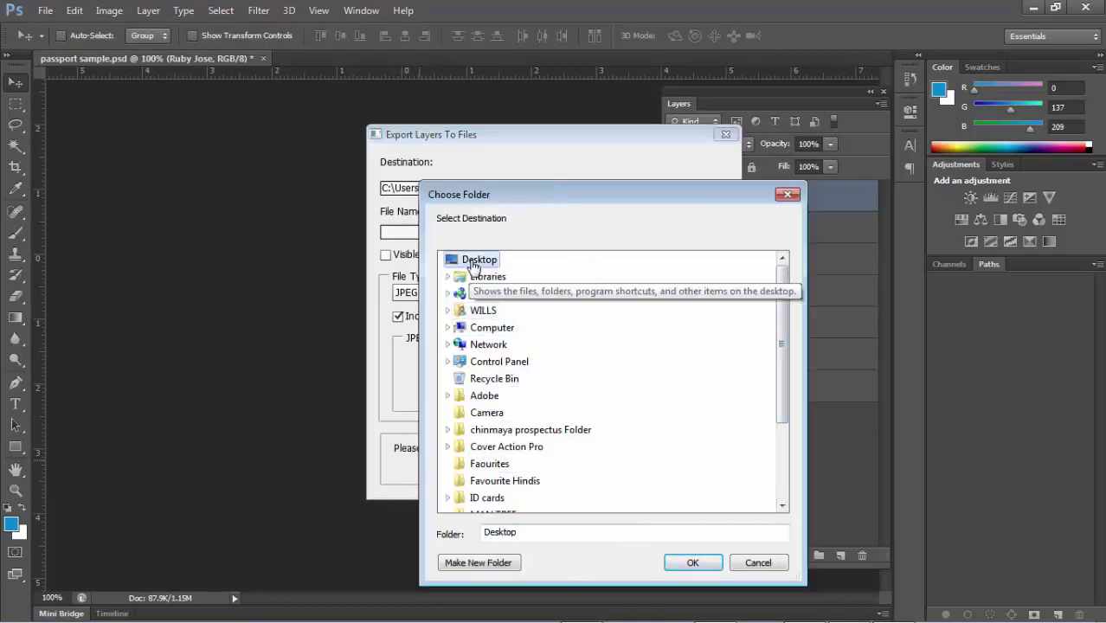
left_click(472, 564)
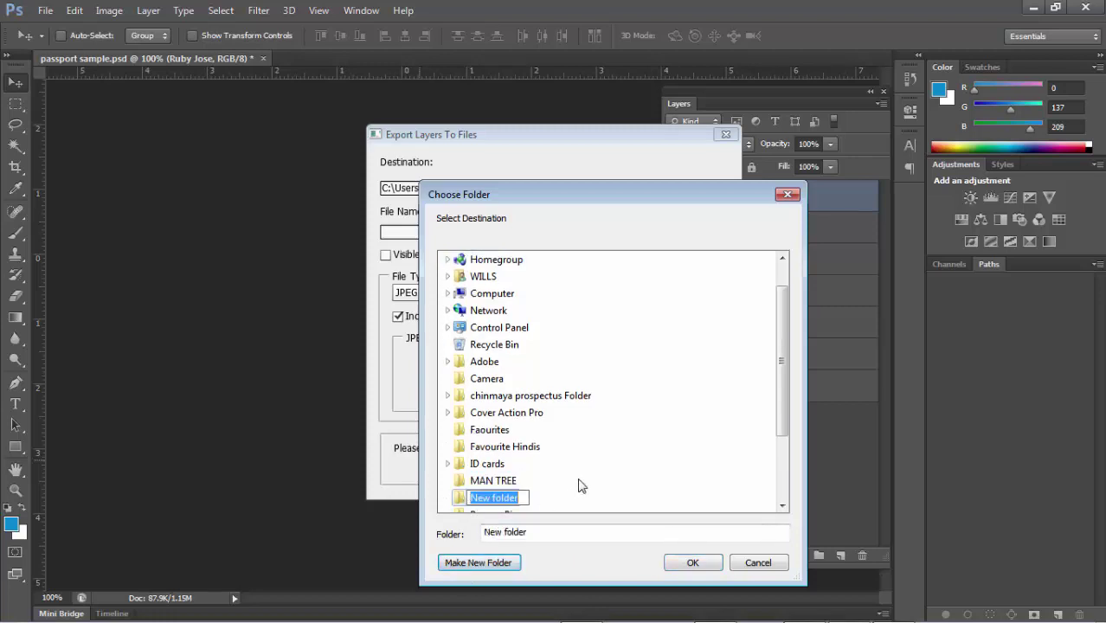
type("Expo")
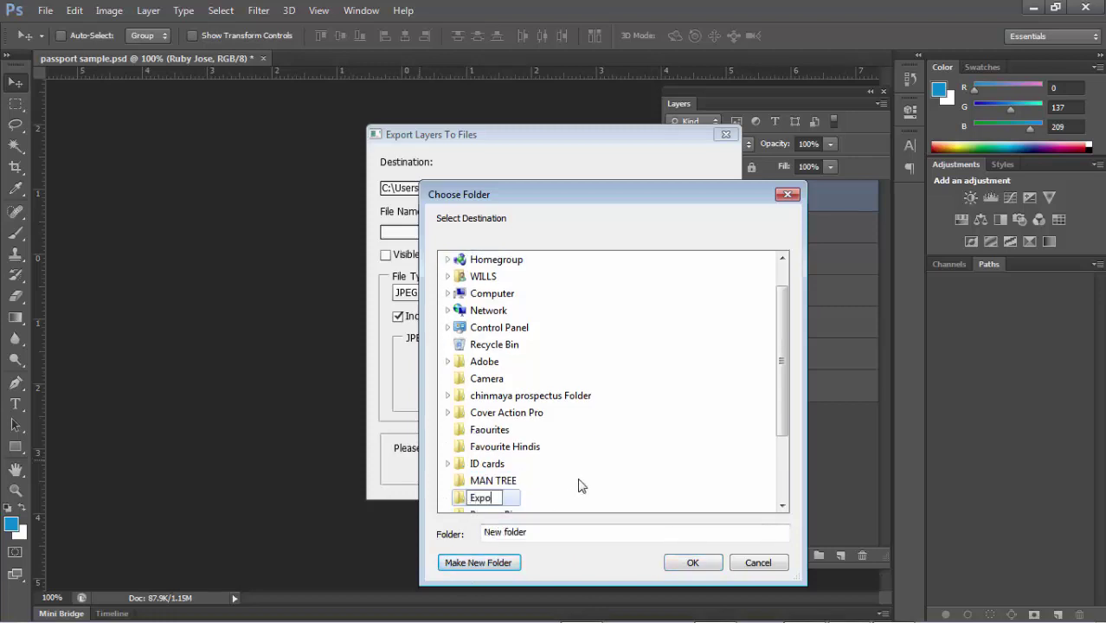
type("rt Files")
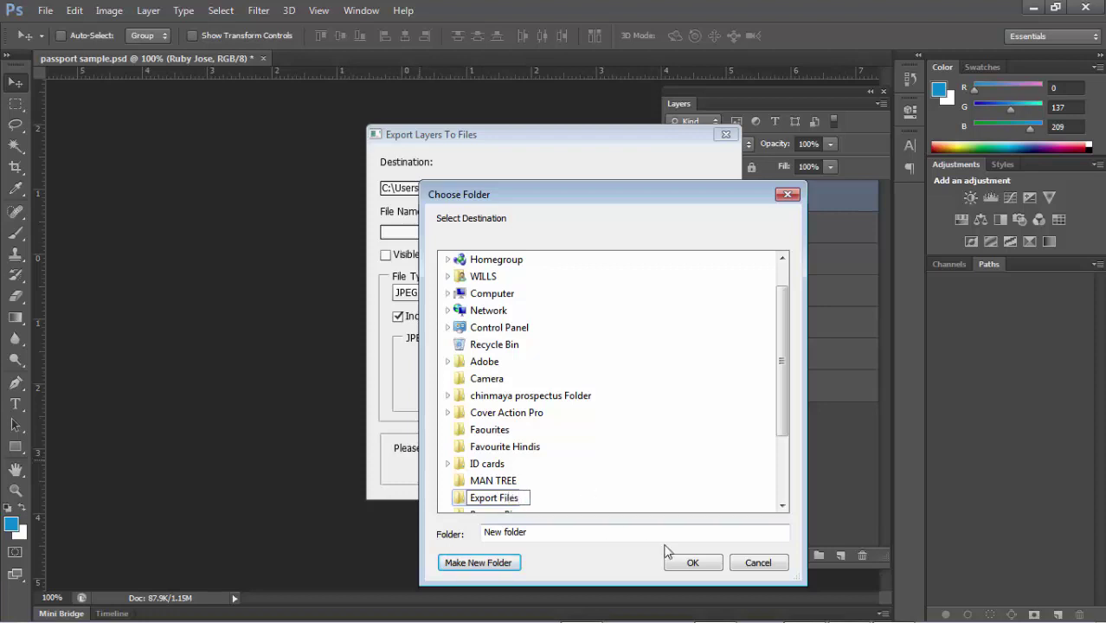
left_click(690, 562)
left_click(690, 563)
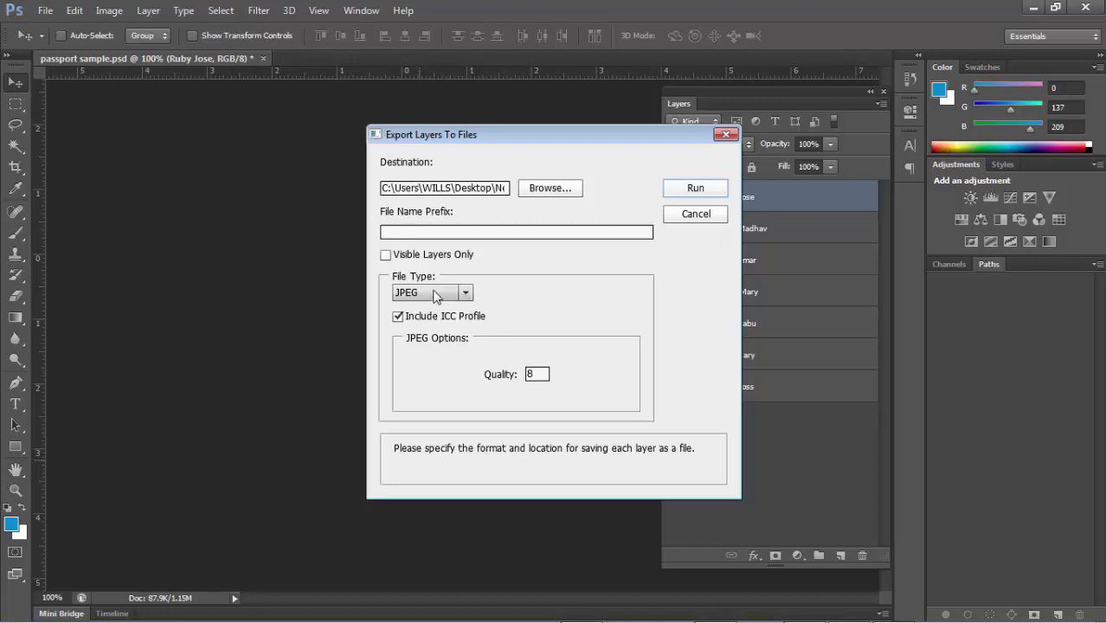
Step: Keep JPEG as the file type, run the export, and dismiss the missing-destination alert
left_click(466, 294)
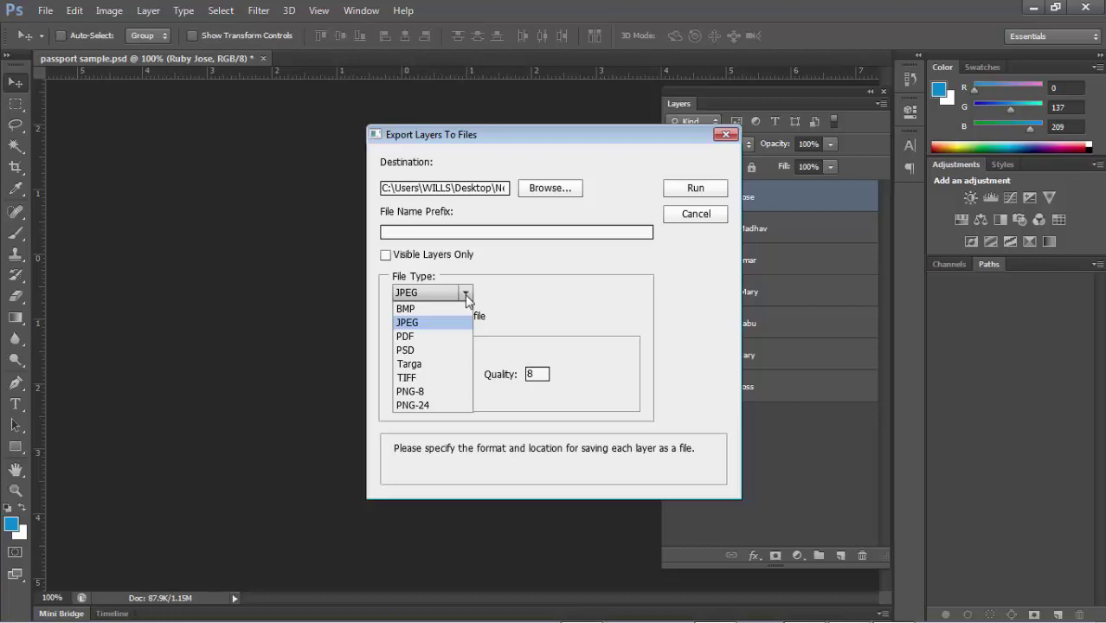
left_click(426, 294)
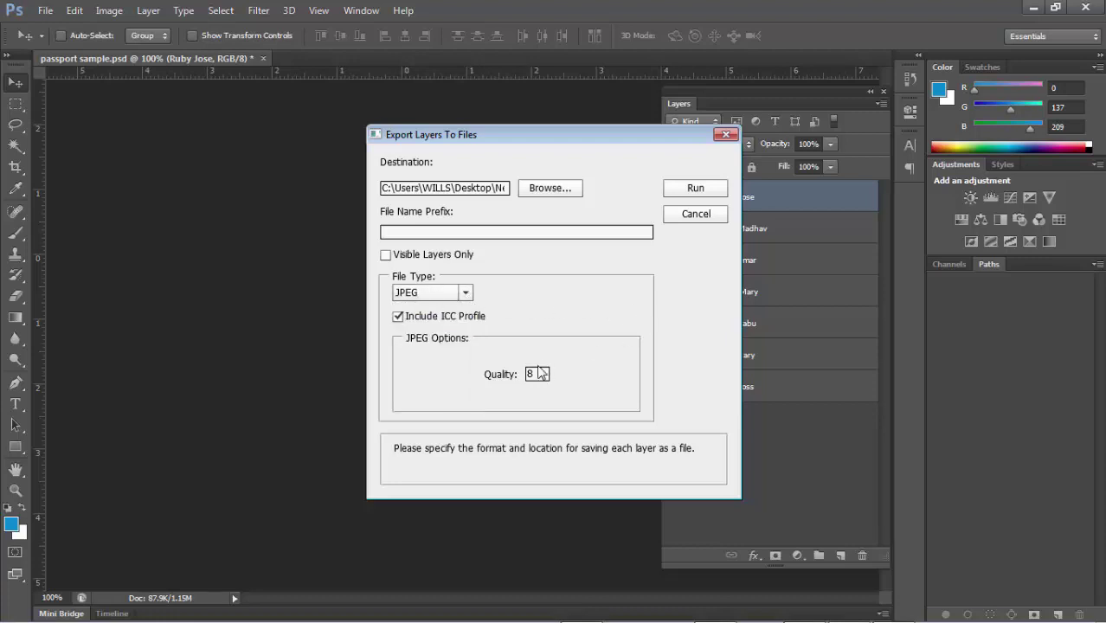
left_click(693, 192)
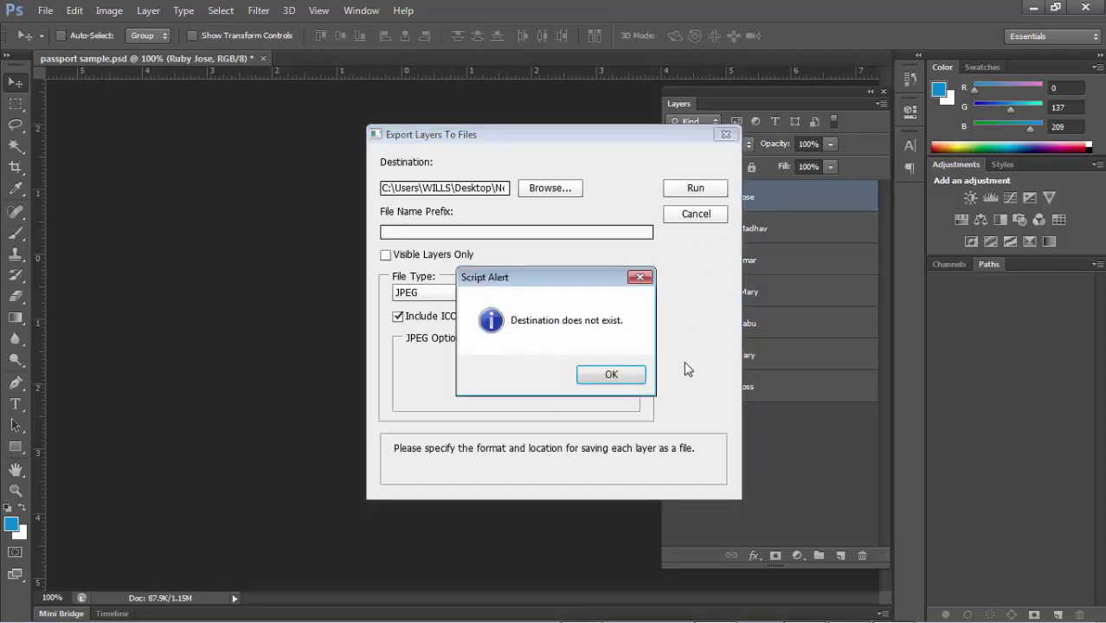
left_click(595, 381)
Step: Set the destination to the Desktop's Export Files folder
left_click(539, 191)
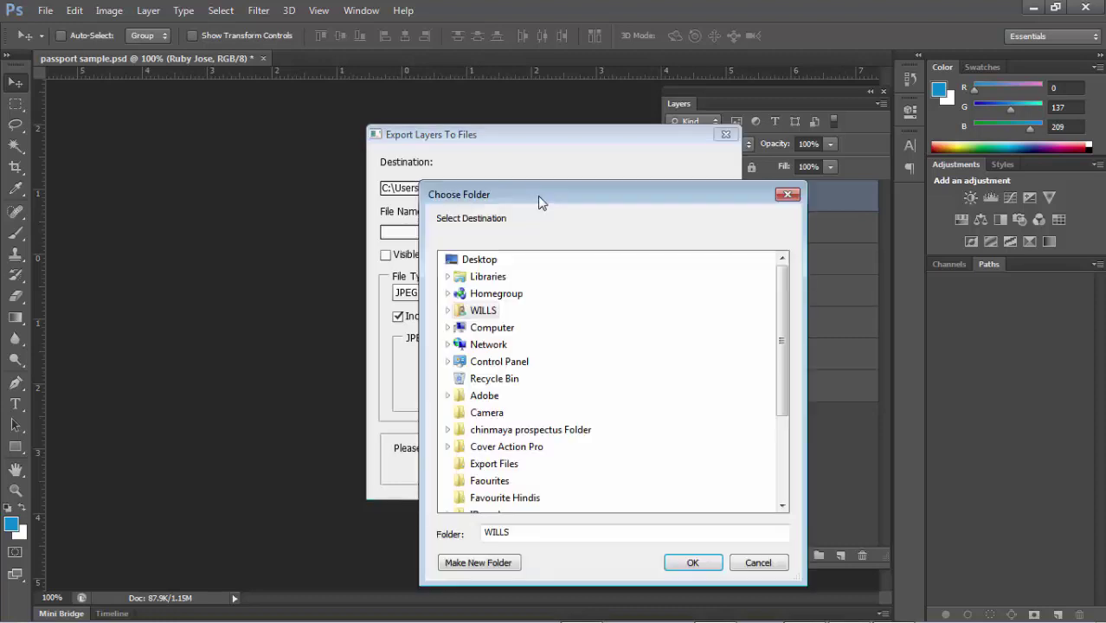
left_click(498, 468)
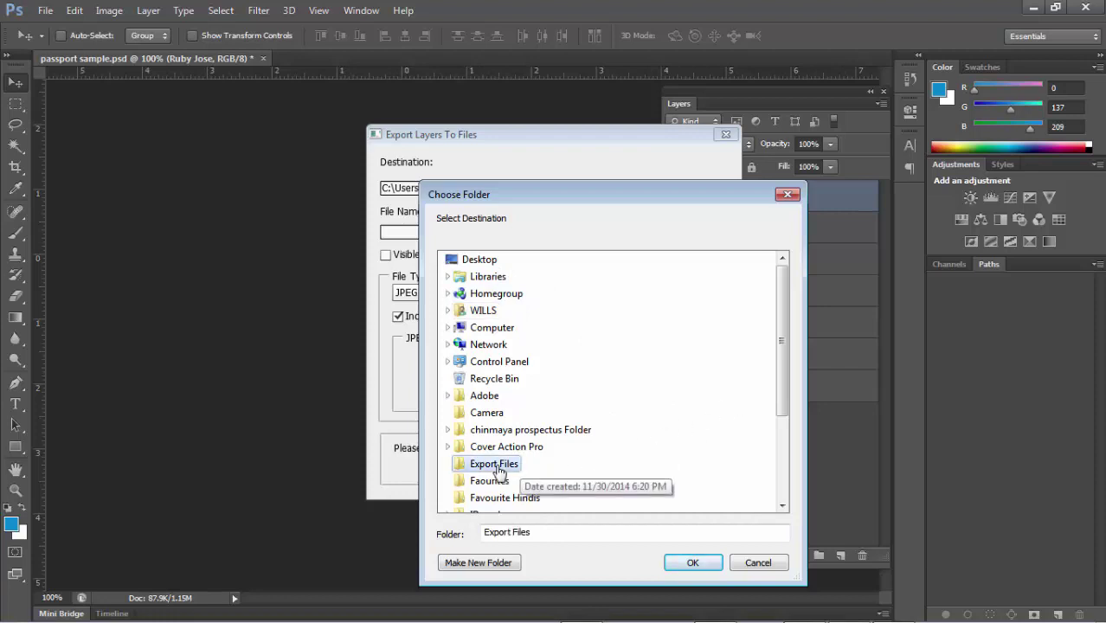
left_click(694, 563)
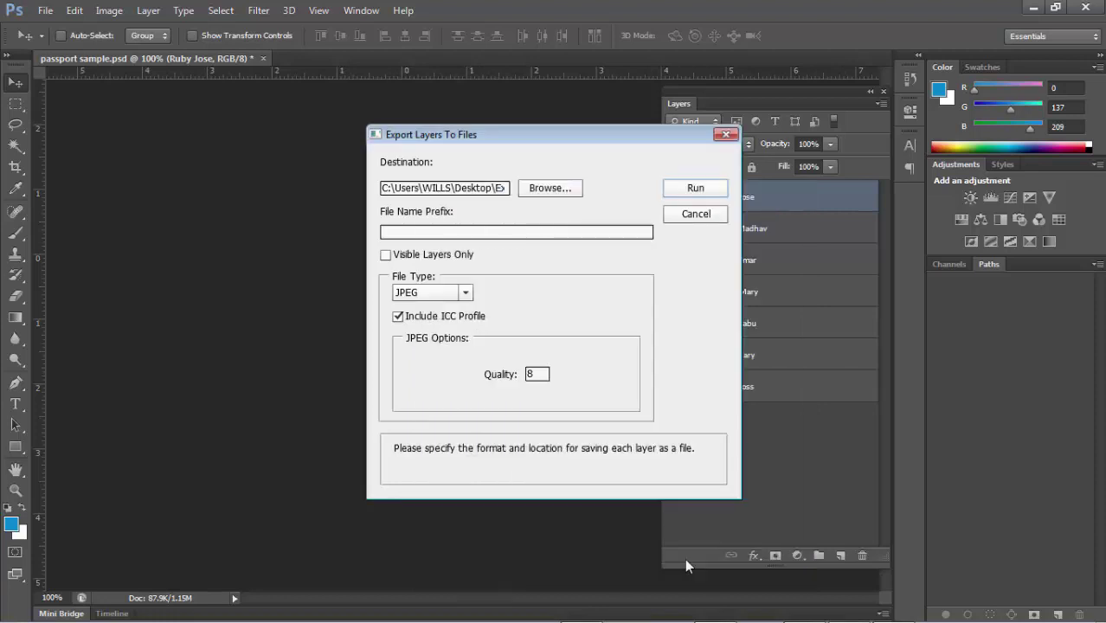
Step: Run the per-layer JPEG export into Export Files, dismiss the success alert, and minimise Photoshop
left_click(696, 189)
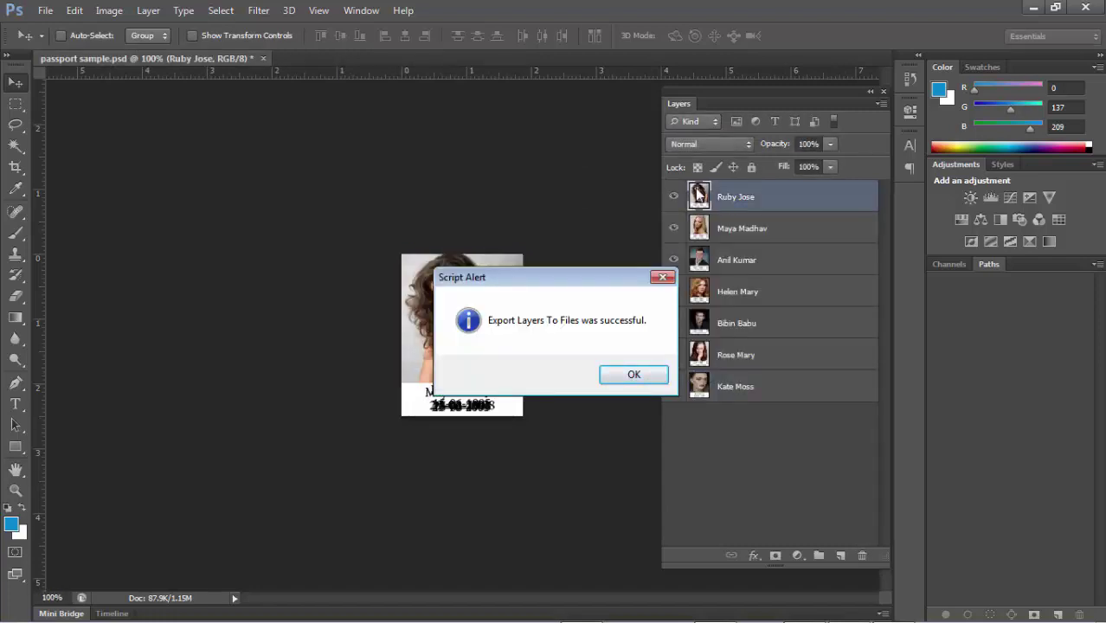
left_click(638, 382)
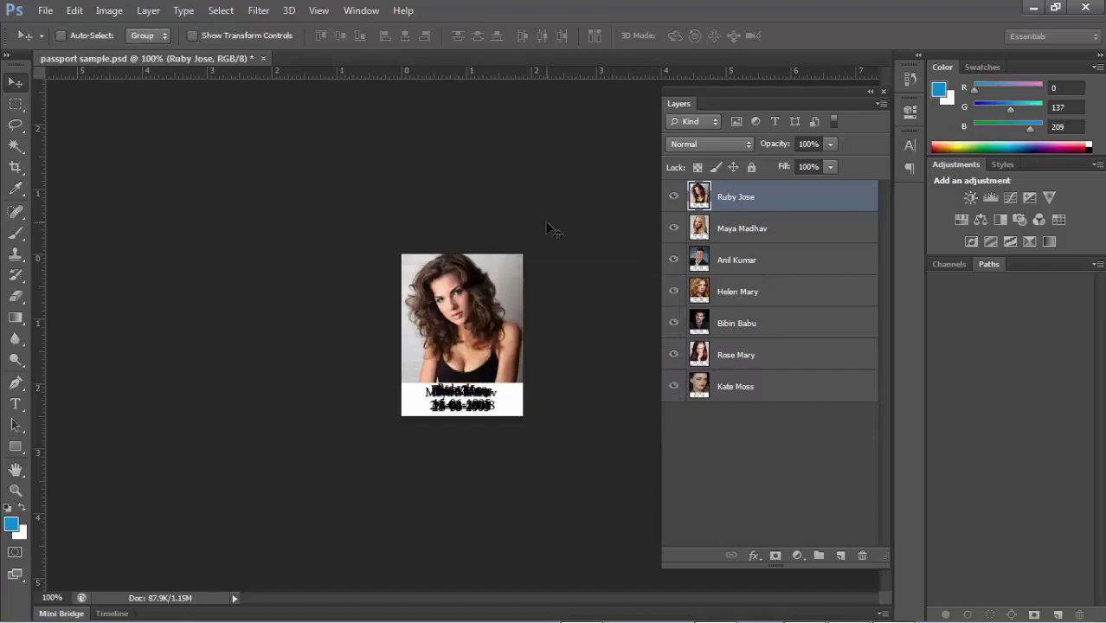
left_click(1033, 7)
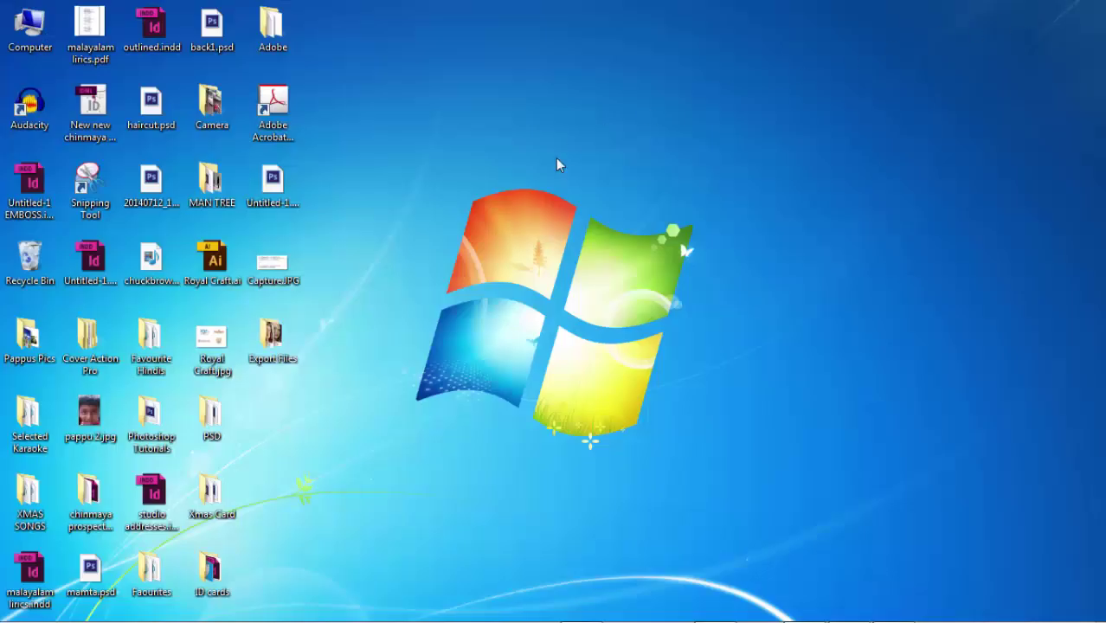
Step: Open the desktop's Export Files folder and show its contents in List view
left_click(272, 338)
double_click(272, 339)
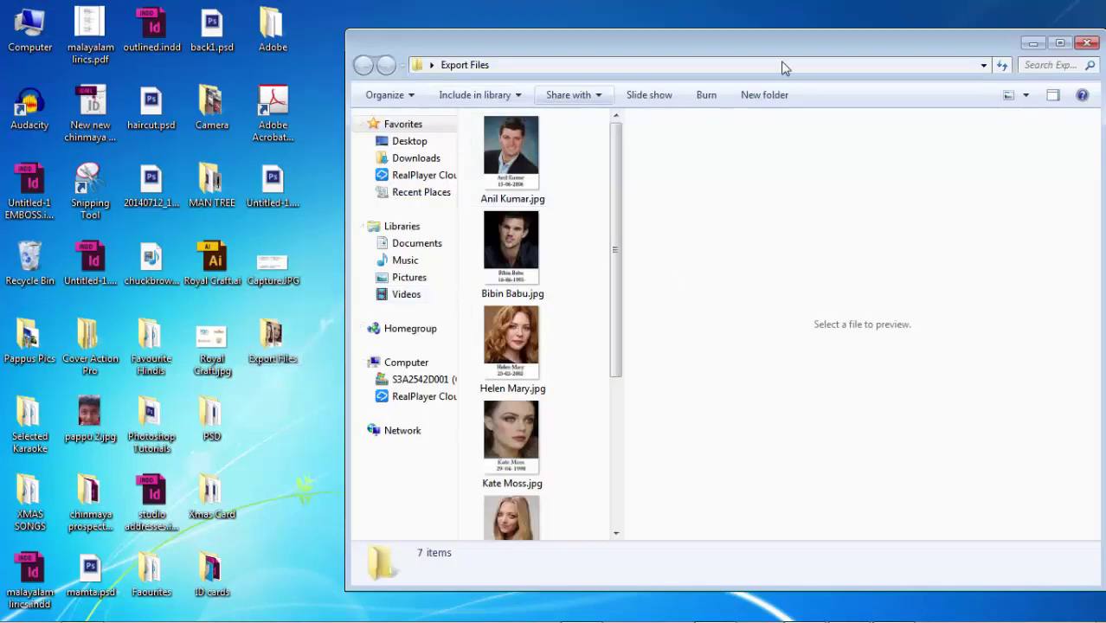
left_click_drag(946, 44, 847, 20)
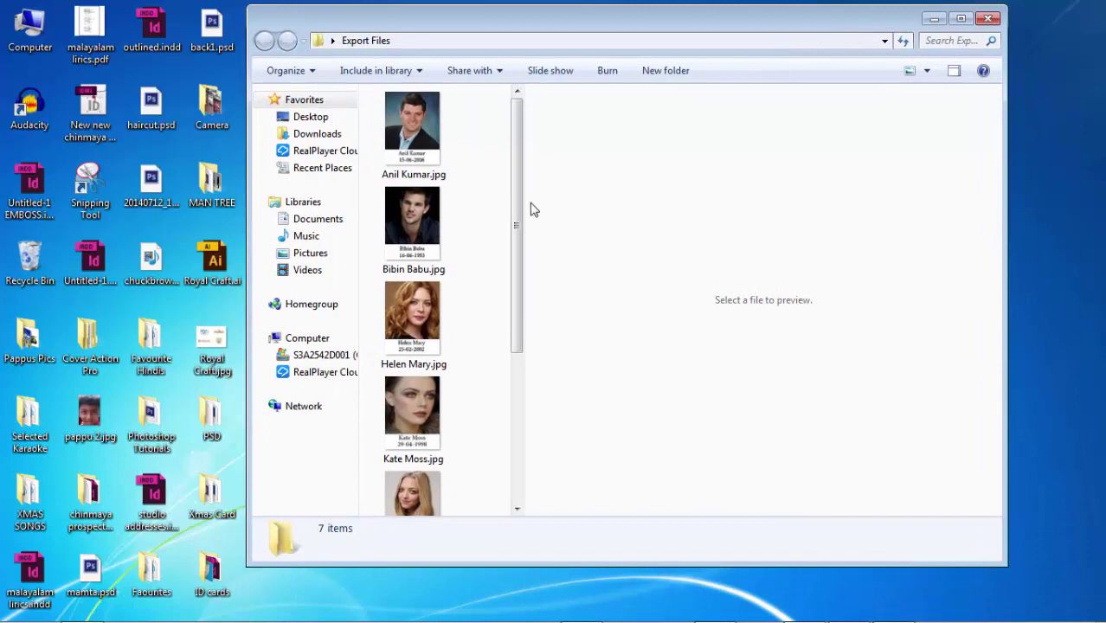
scroll(491, 360, "down", 5)
scroll(496, 302, "up", 5)
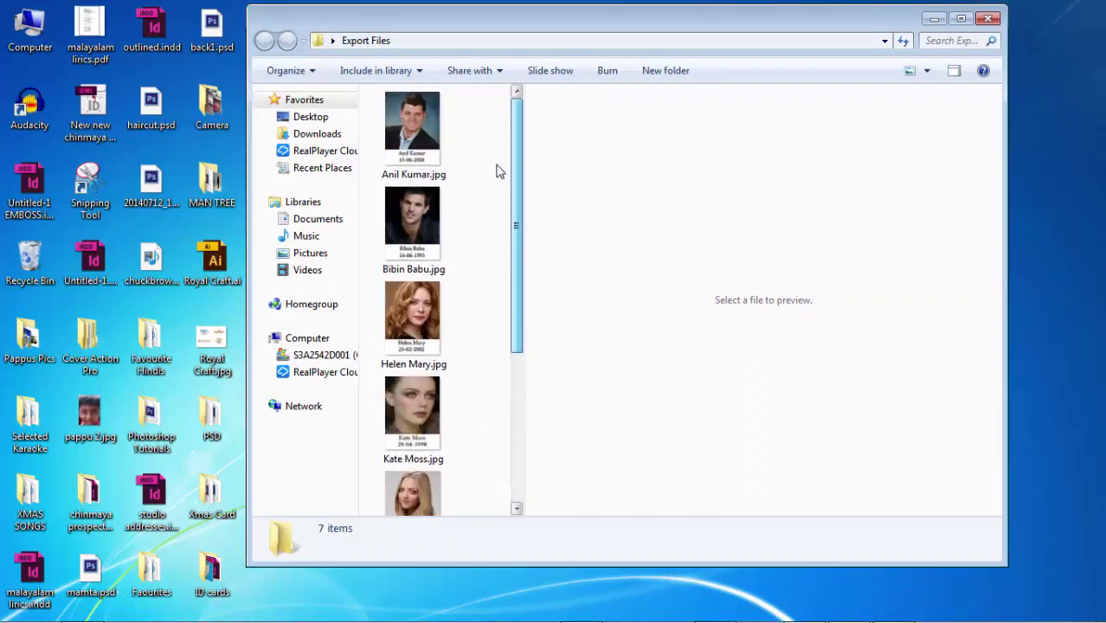
left_click(925, 71)
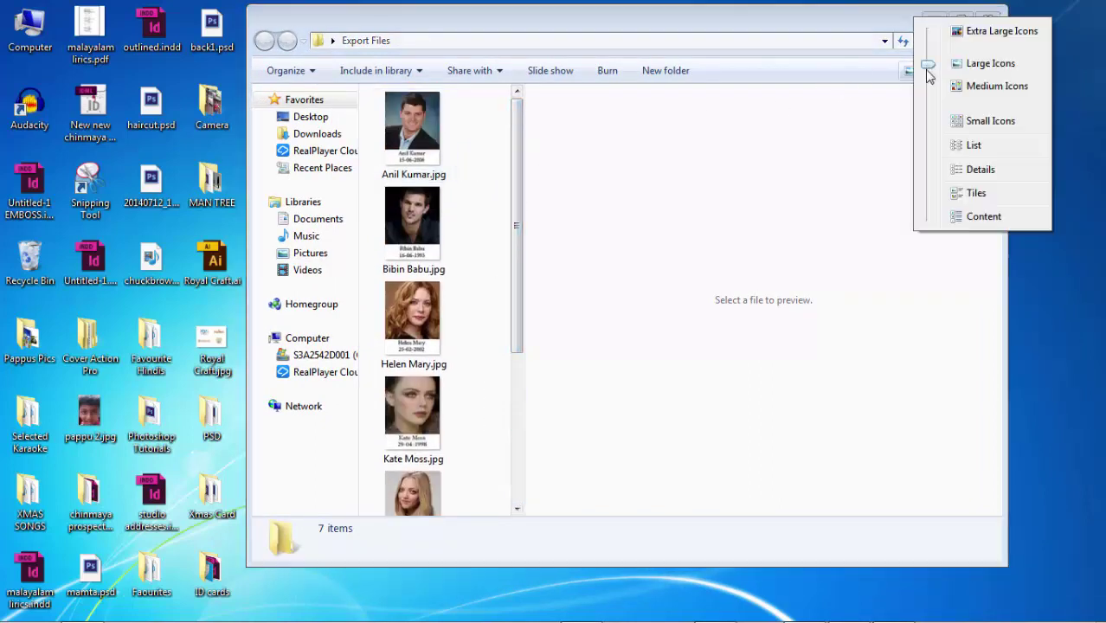
left_click(972, 146)
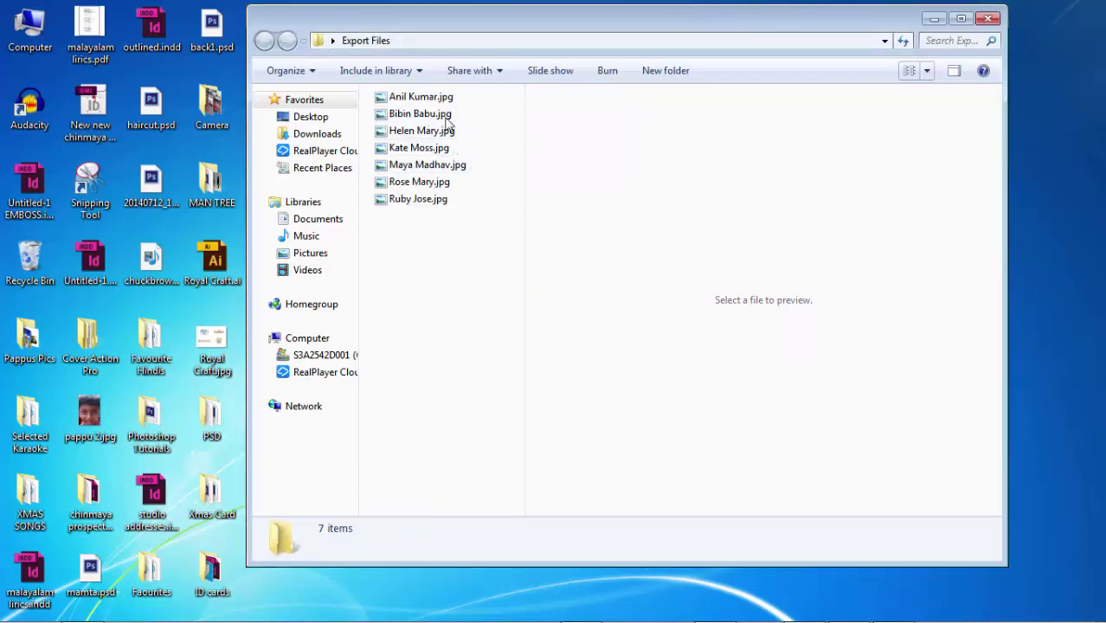
Step: Inspect the first exported JPEG's properties, then close them unchanged
left_click(427, 99)
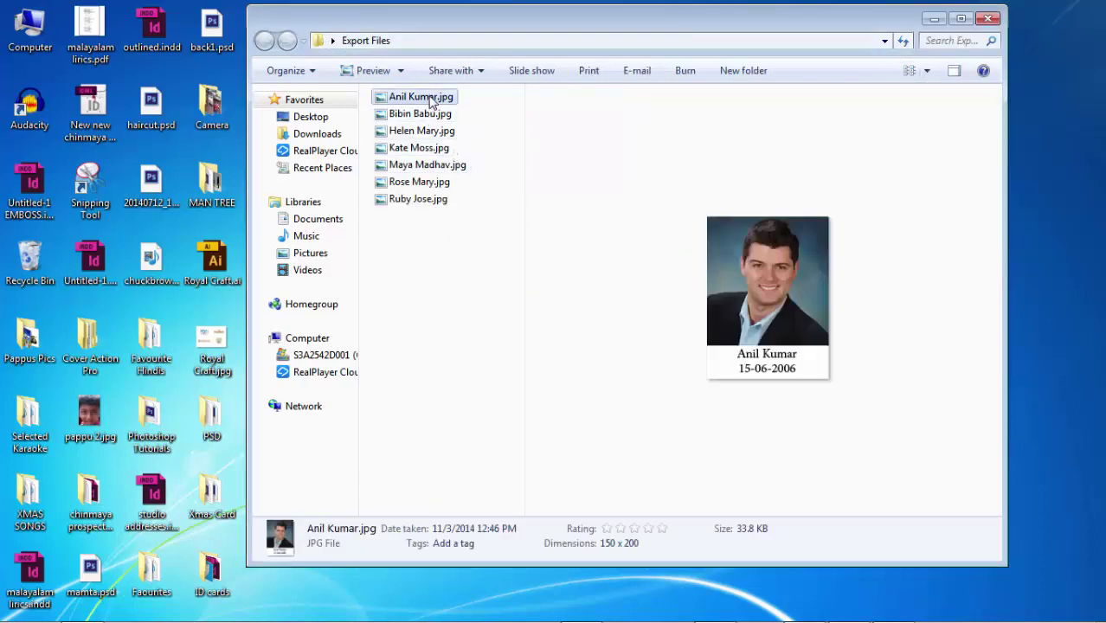
right_click(432, 102)
left_click(484, 585)
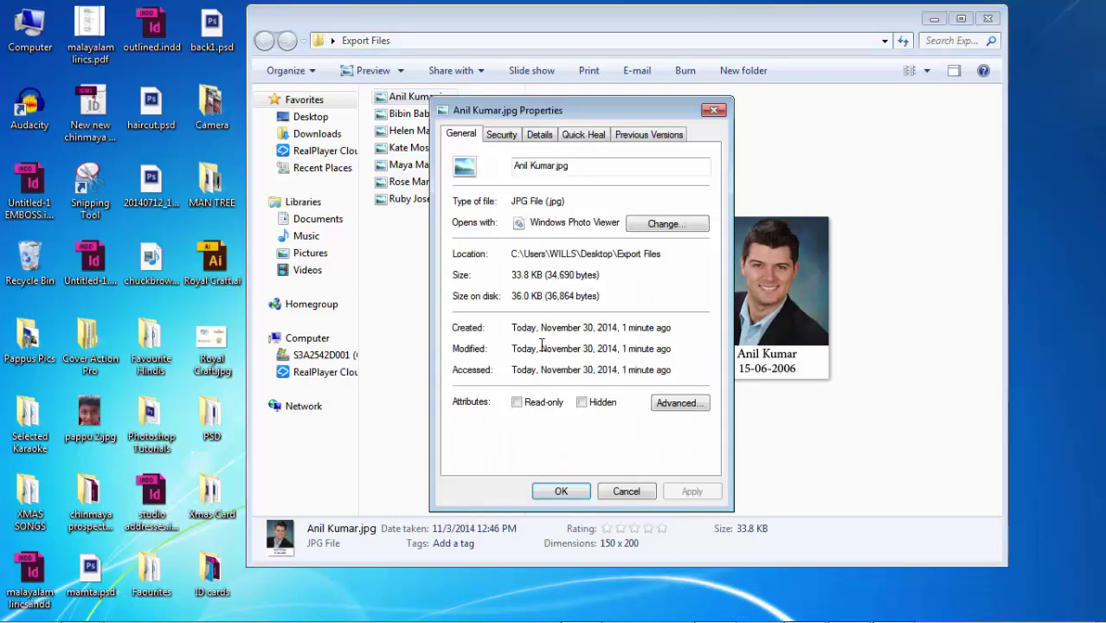
left_click(627, 492)
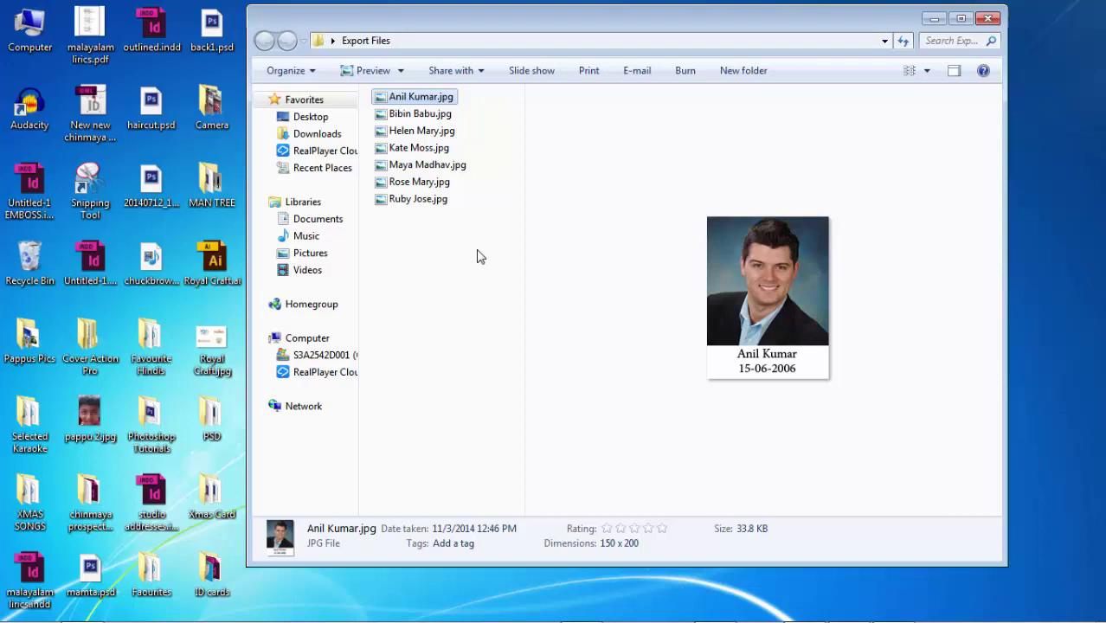
Step: Preview the second, third and fourth exported passport photos
left_click(416, 115)
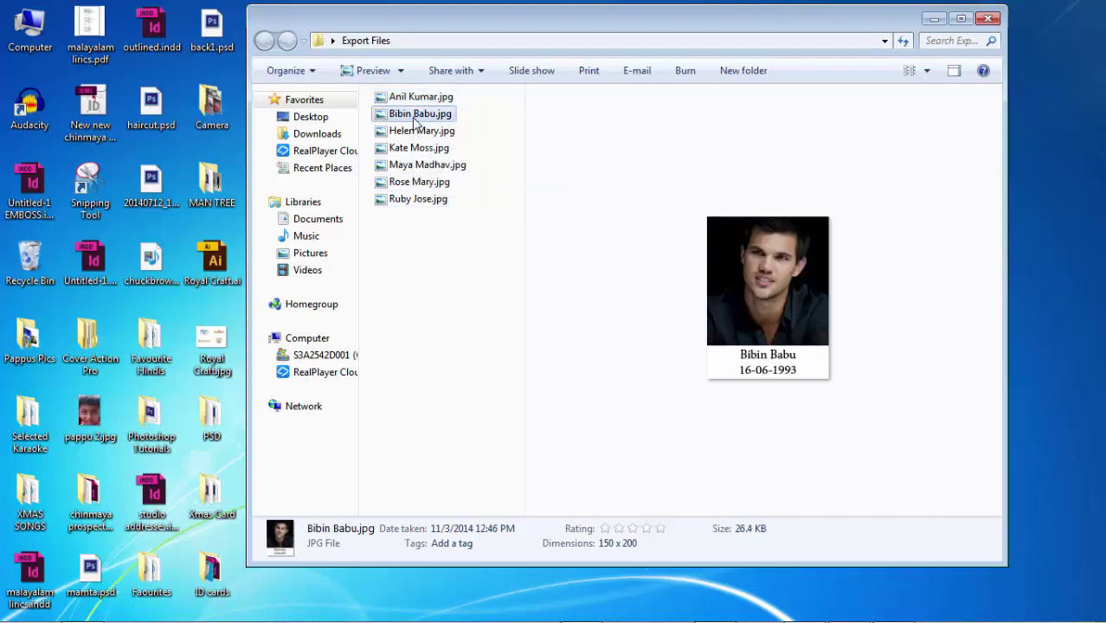
left_click(420, 132)
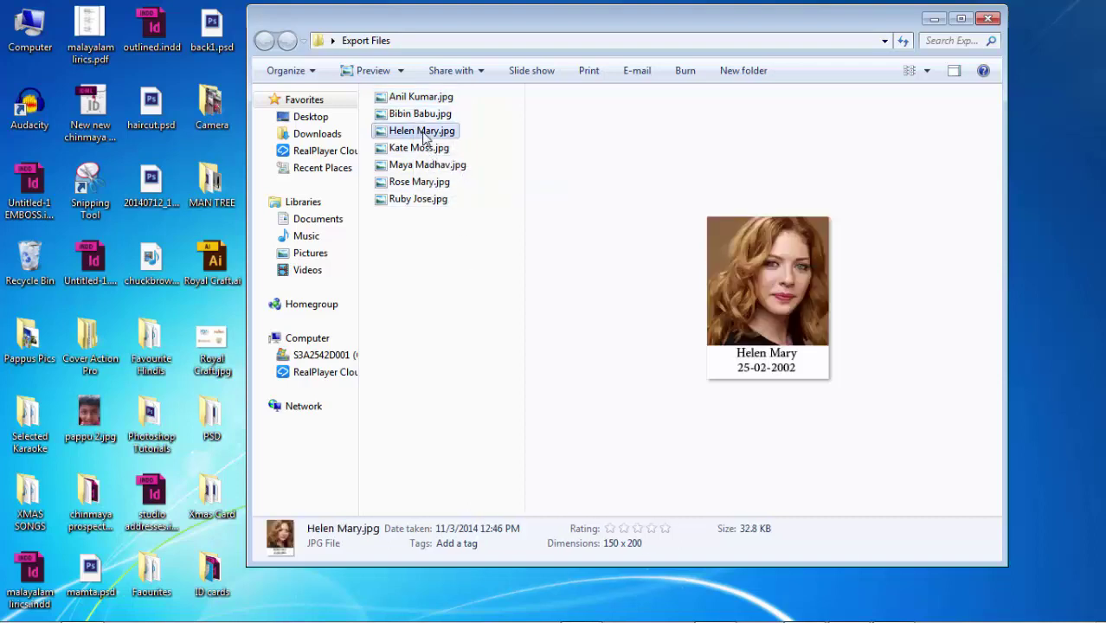
left_click(422, 150)
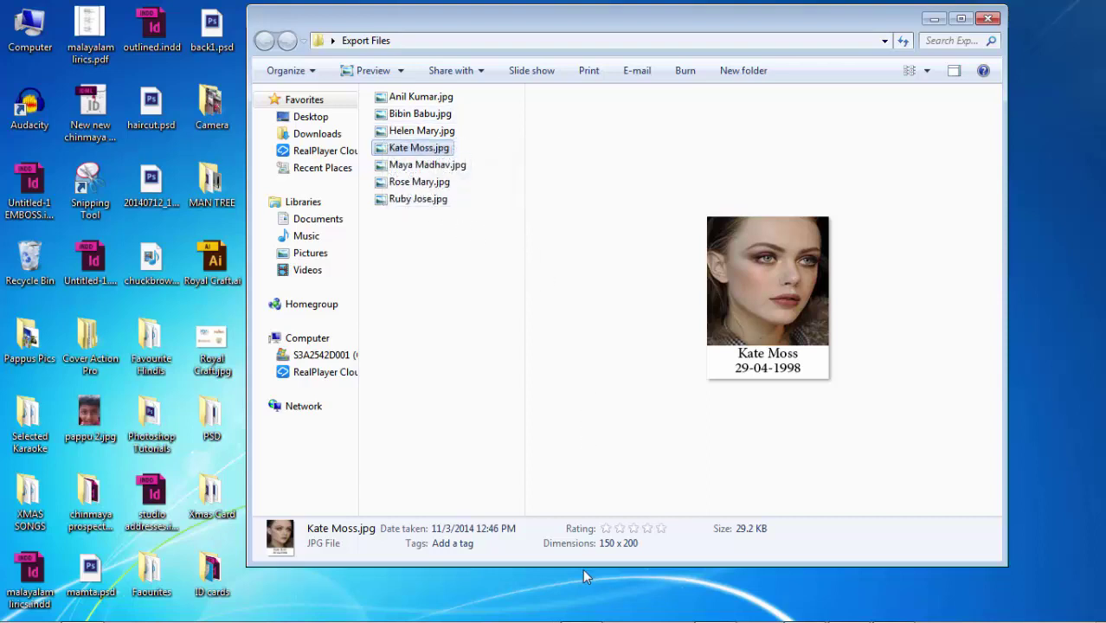
Step: Restore Photoshop with passport sample.psd from the taskbar
left_click(715, 618)
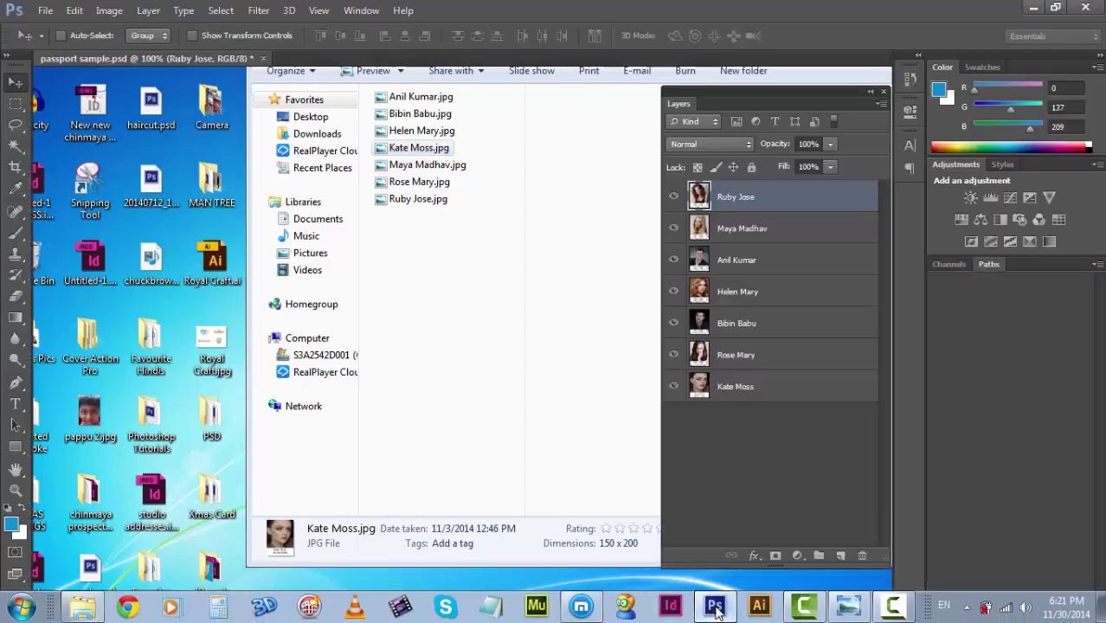